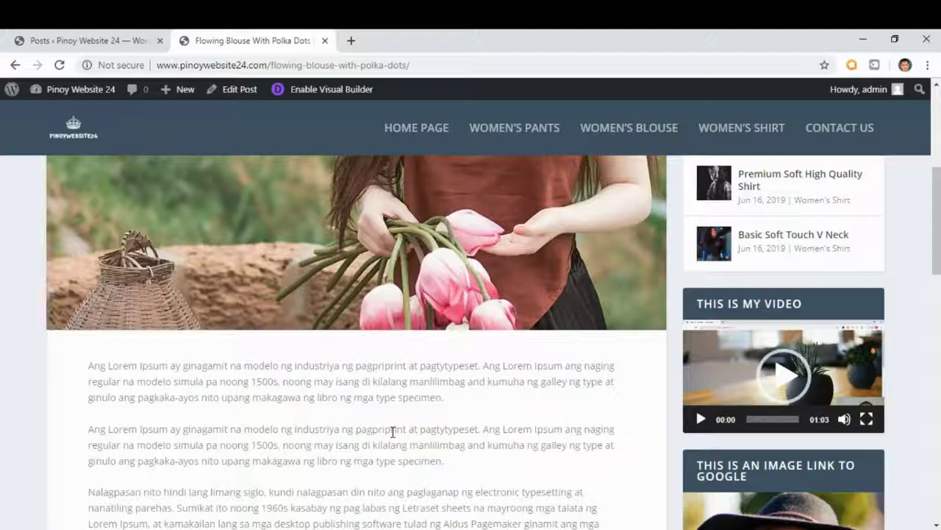
# Review the body text and title of the published Flowing Blouse With Polka Dots post.
pyautogui.moveTo(392, 431); pyautogui.dragTo(368, 445)
pyautogui.click(412, 446)
pyautogui.scroll(-1, 412, 448)
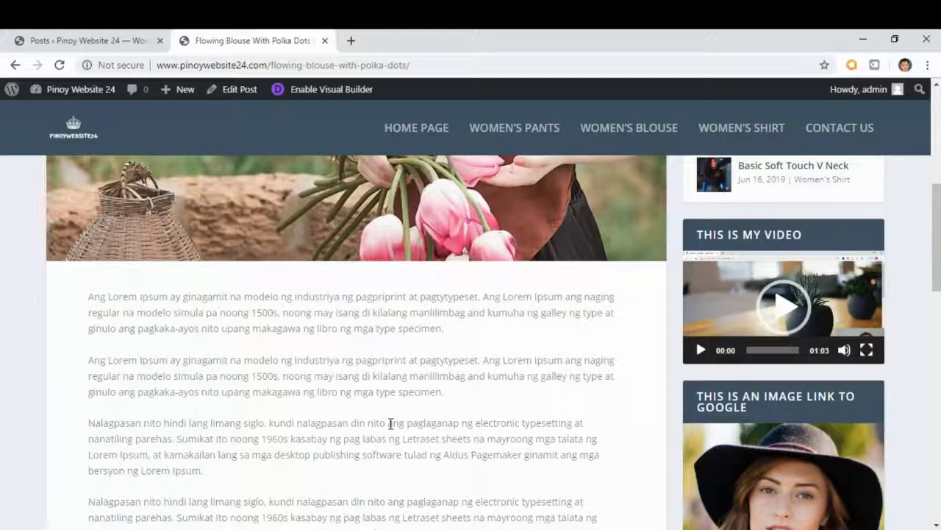
pyautogui.moveTo(412, 423); pyautogui.dragTo(453, 424)
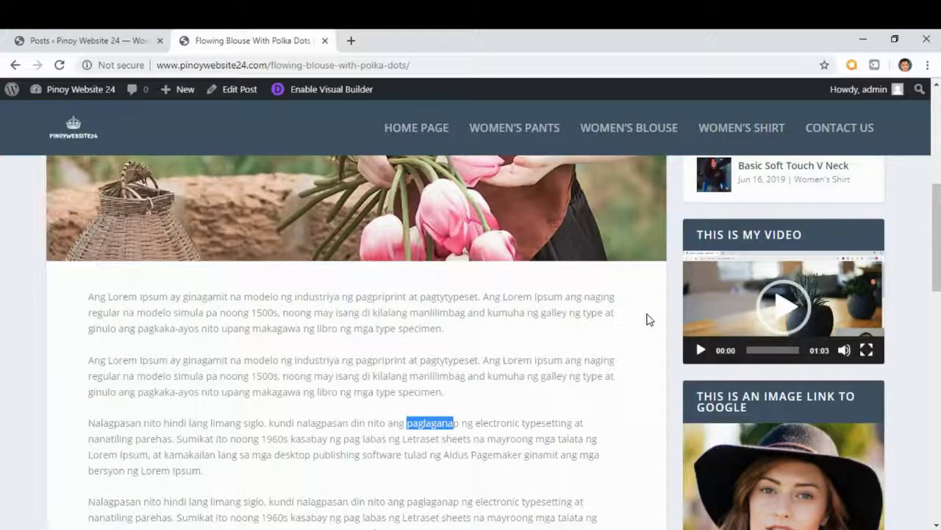
pyautogui.scroll(-5, 649, 319)
pyautogui.scroll(7, 650, 317)
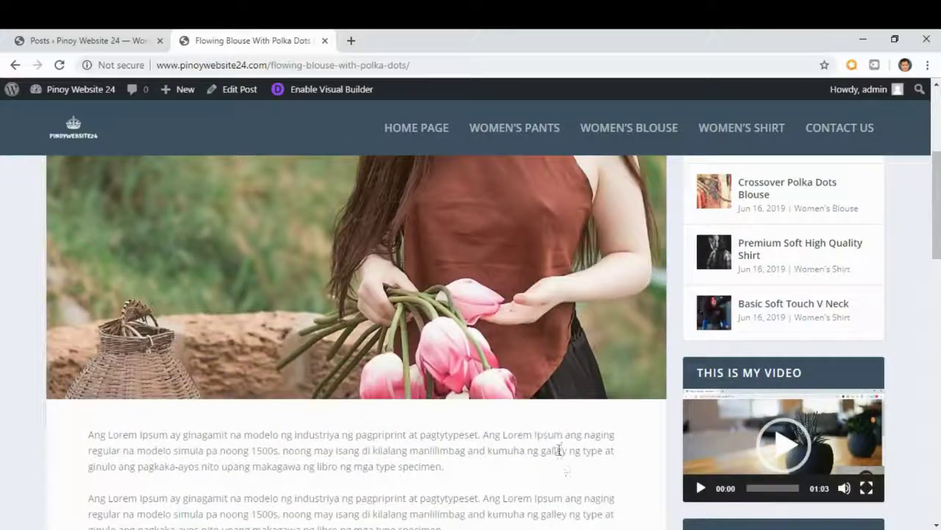
pyautogui.click(84, 40)
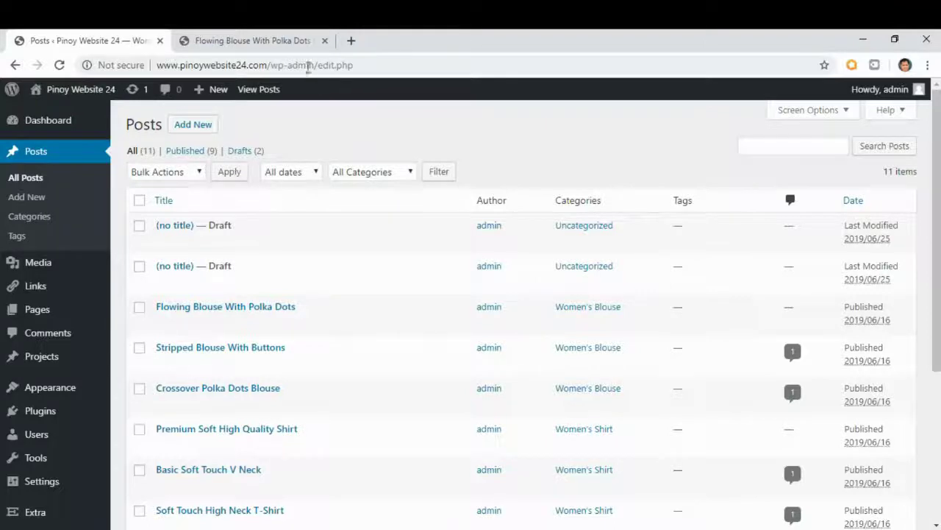
pyautogui.click(281, 42)
pyautogui.scroll(1, 415, 376)
pyautogui.scroll(5, 416, 374)
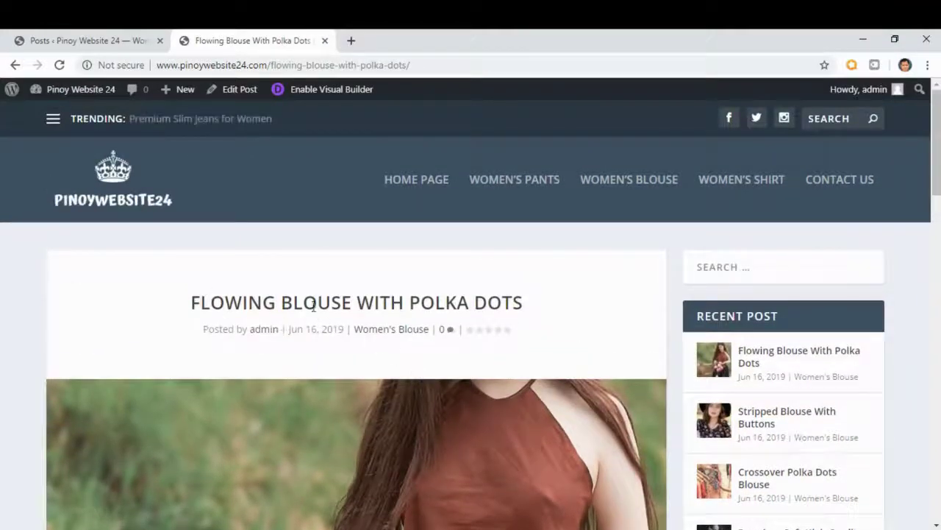
# Open the Flowing Blouse With Polka Dots post for editing and add the text "Apple.com" at the end of the first paragraph.
pyautogui.click(128, 41)
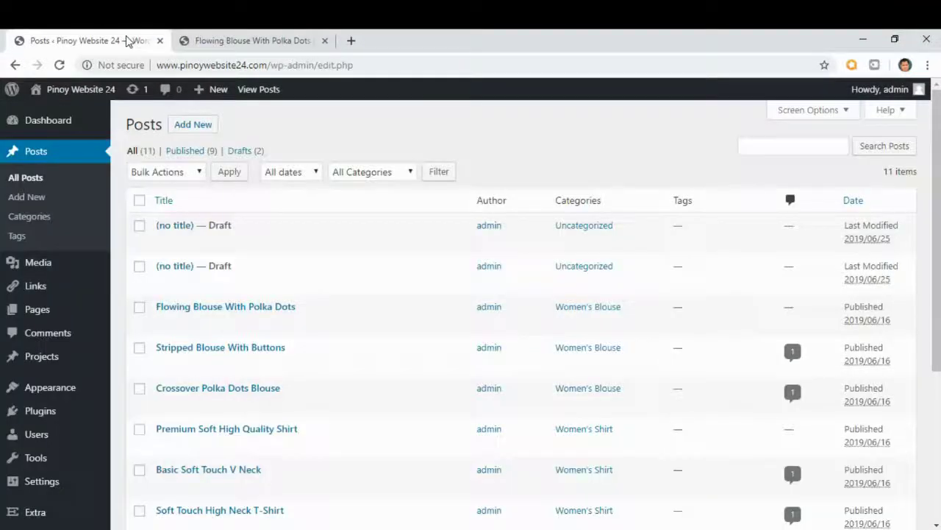
pyautogui.click(285, 309)
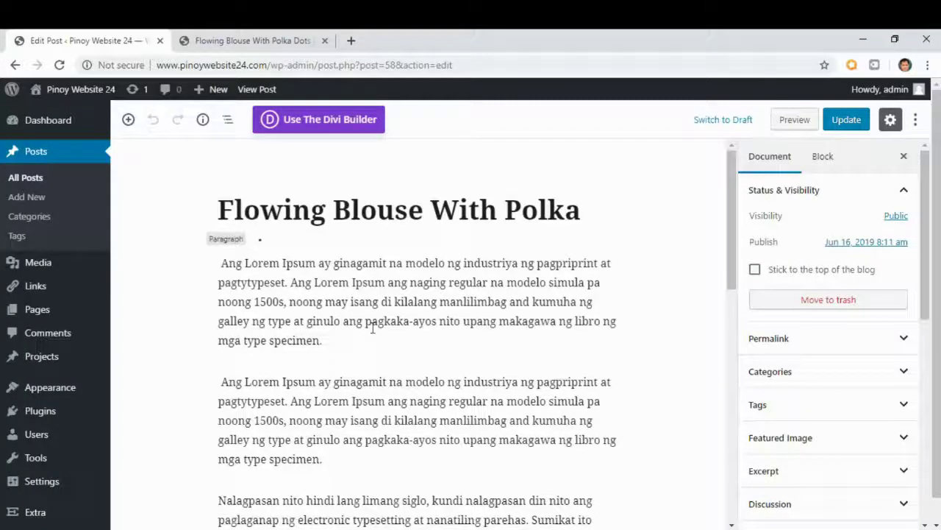
pyautogui.click(422, 368)
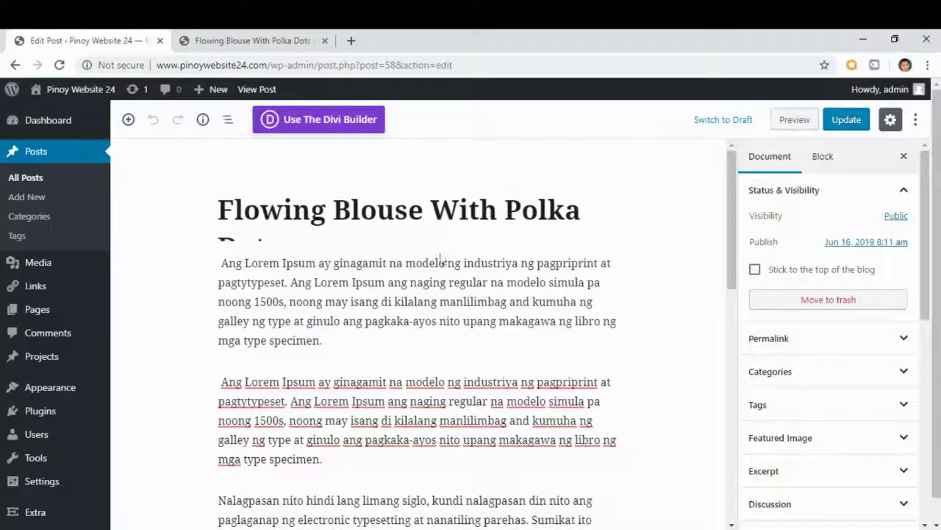
pyautogui.click(386, 341)
pyautogui.write('Apple.com')
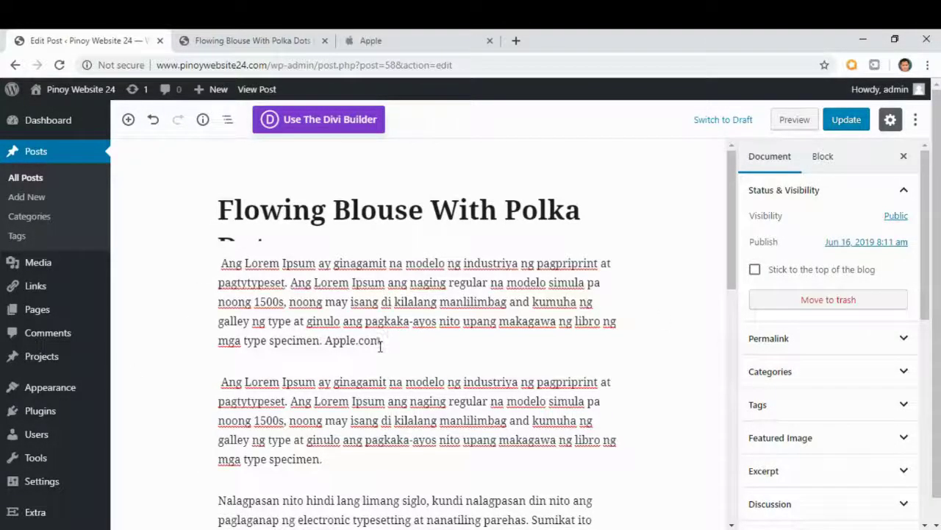
# Copy the web address of the open Apple home page.
pyautogui.moveTo(380, 340); pyautogui.dragTo(327, 341)
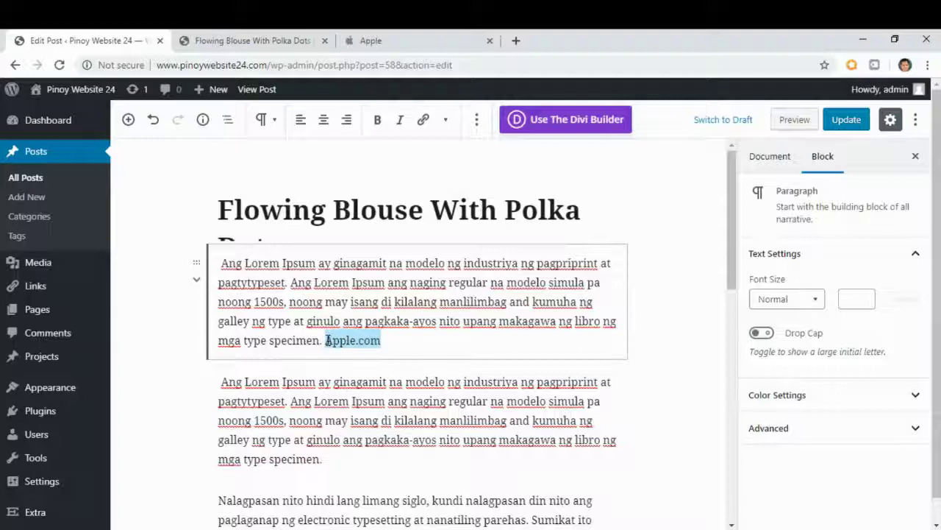
pyautogui.click(399, 37)
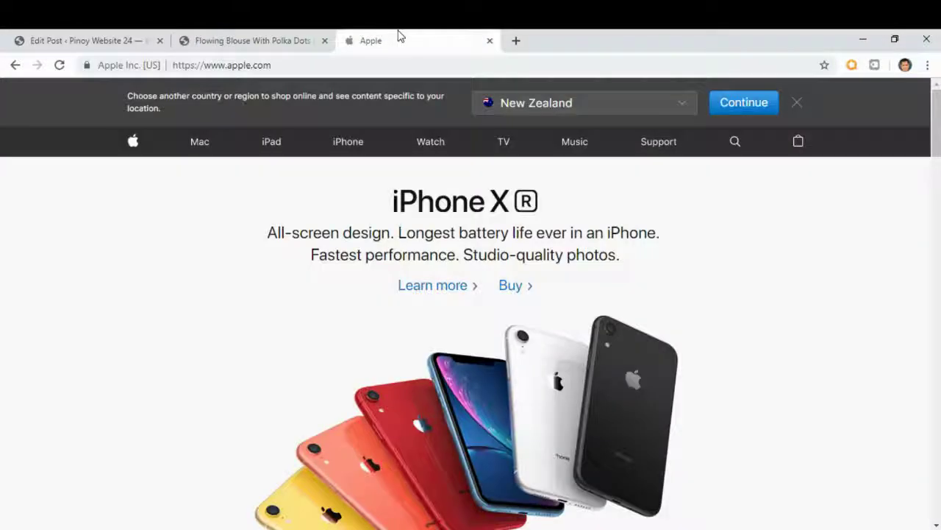
pyautogui.click(247, 65)
pyautogui.rightClick(248, 66)
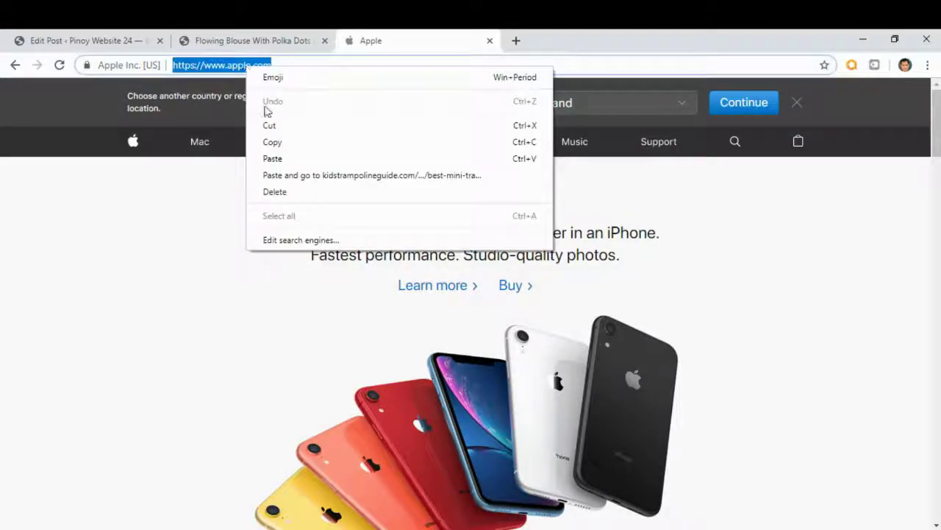
pyautogui.click(266, 142)
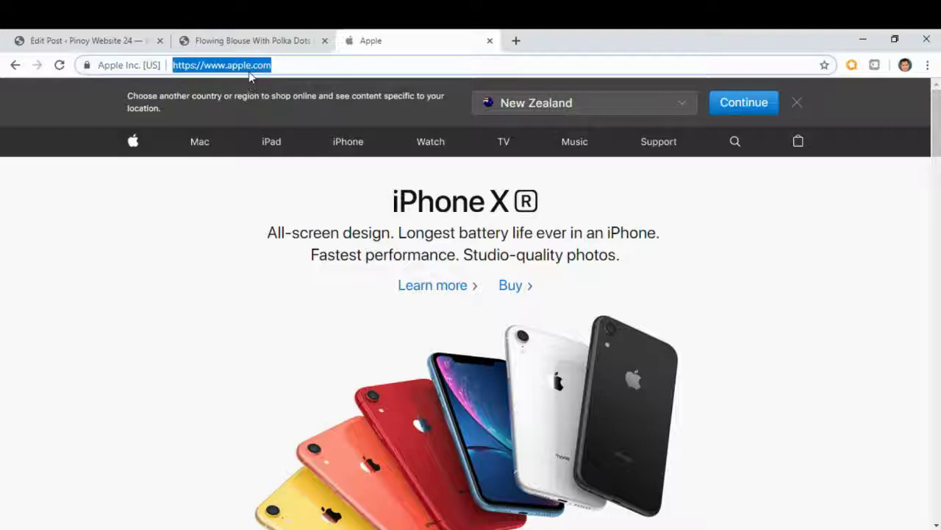
pyautogui.click(106, 42)
pyautogui.click(662, 294)
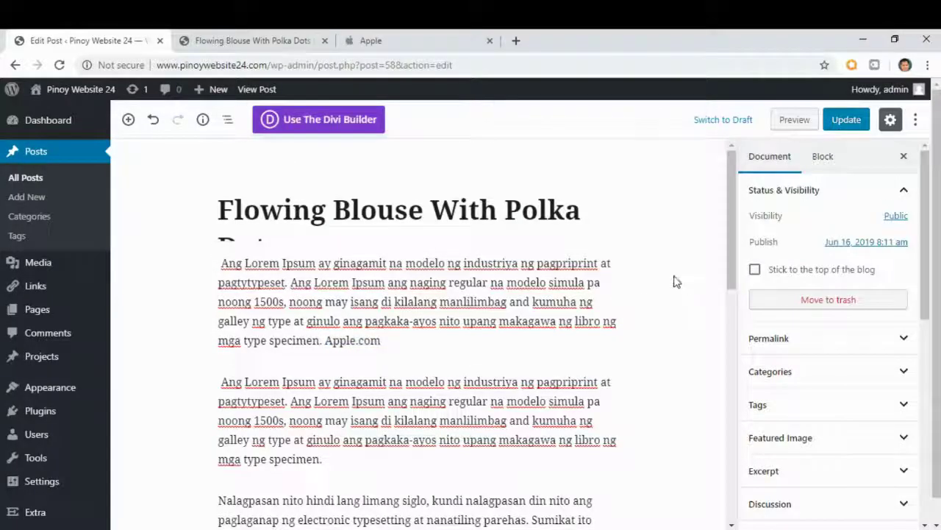
pyautogui.scroll(-1, 593, 282)
pyautogui.moveTo(381, 272); pyautogui.dragTo(328, 272)
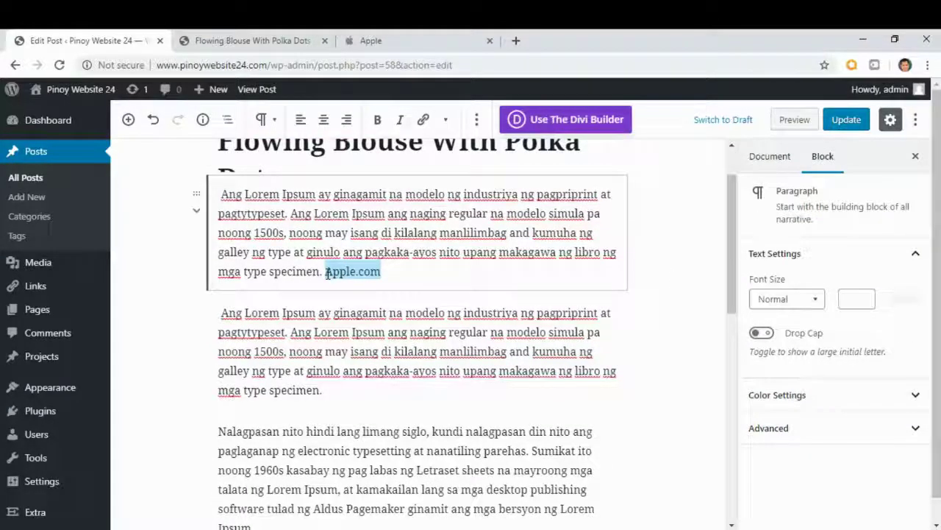
pyautogui.click(424, 121)
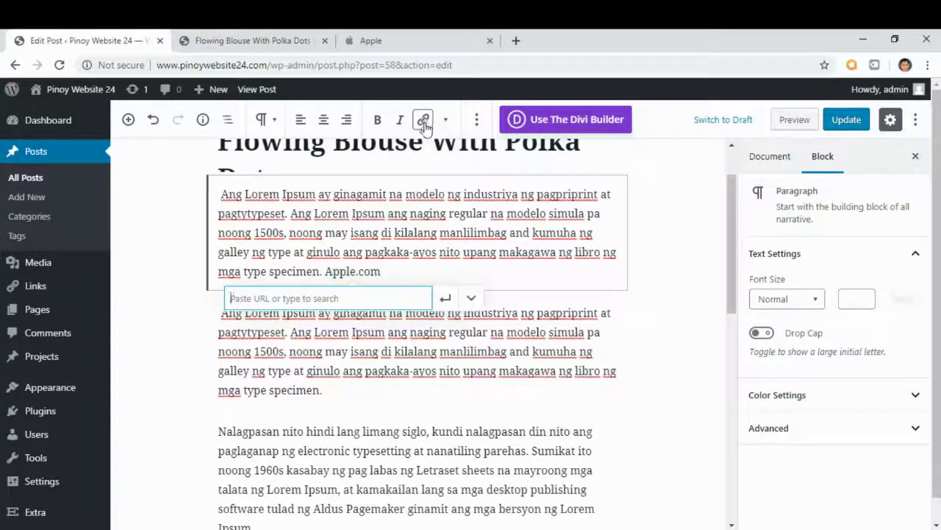
pyautogui.rightClick(234, 299)
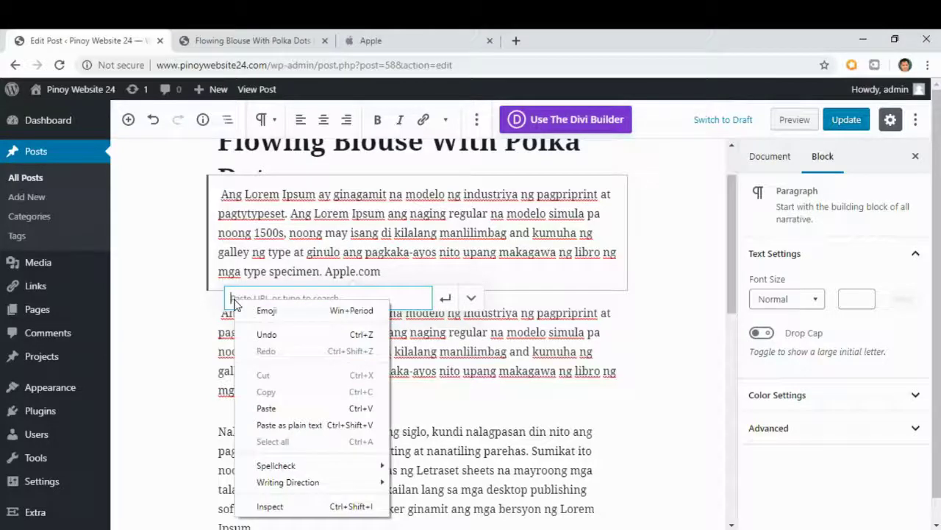
pyautogui.click(264, 408)
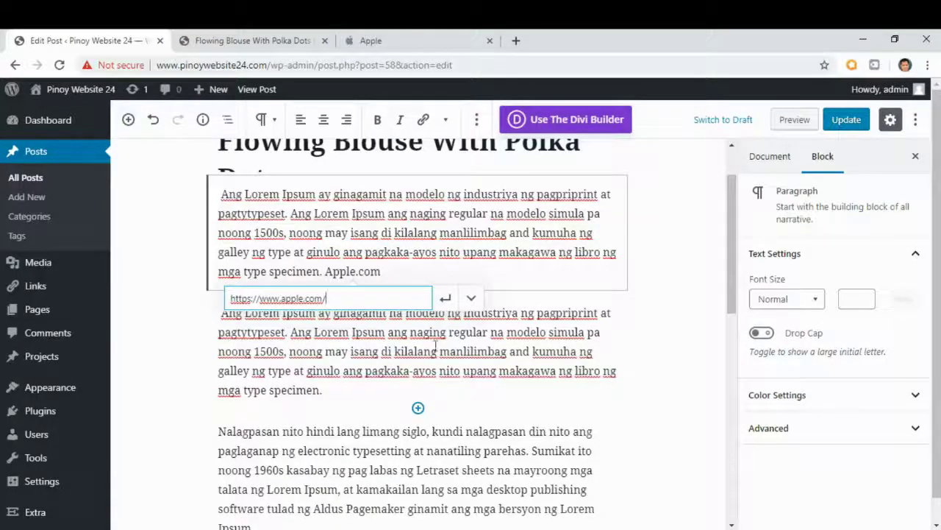
pyautogui.click(445, 298)
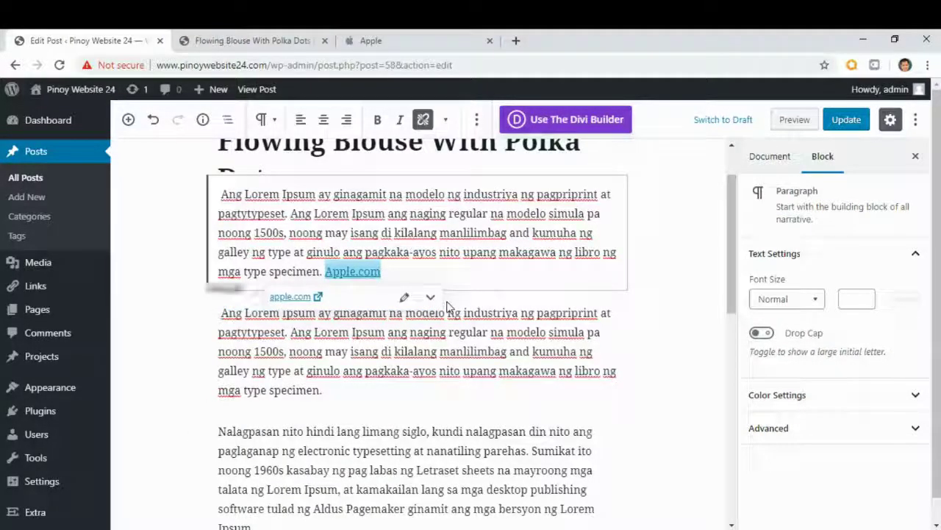
# Update the published post with the linked "Apple.com" text.
pyautogui.click(655, 254)
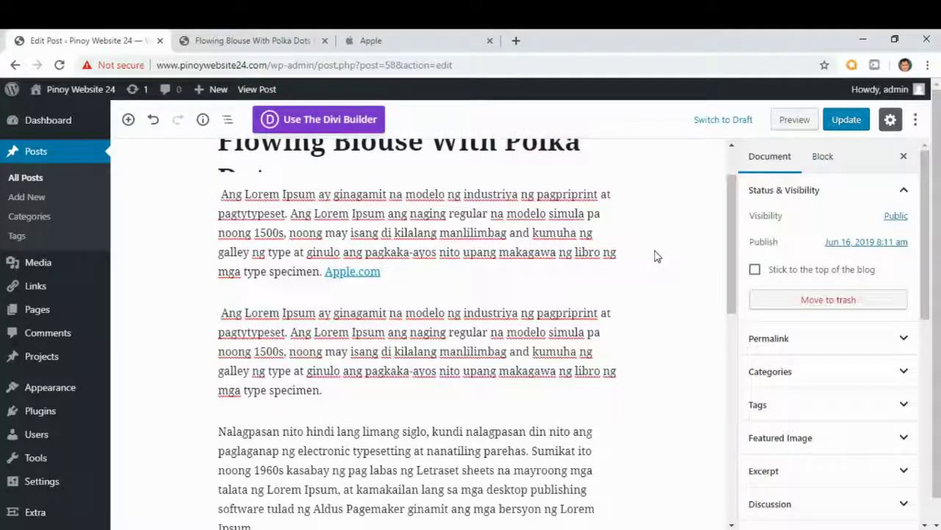
pyautogui.click(850, 122)
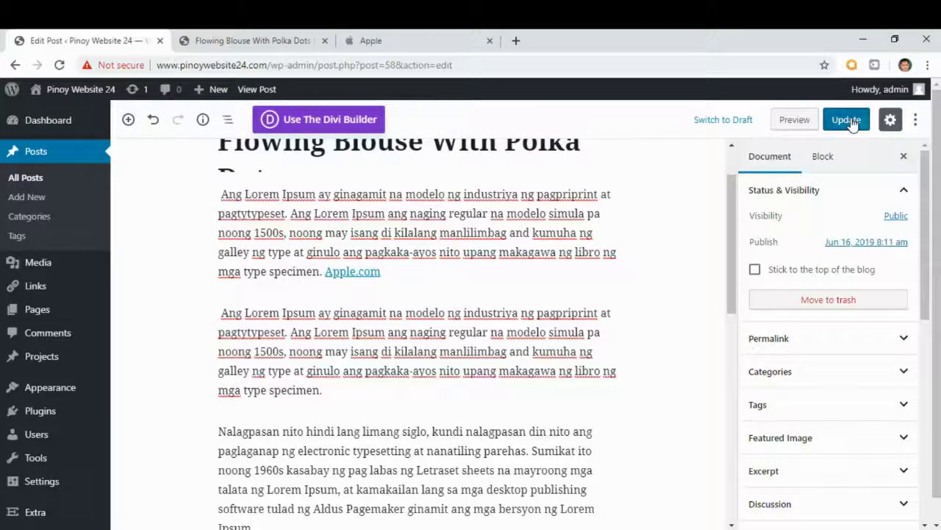
pyautogui.click(850, 122)
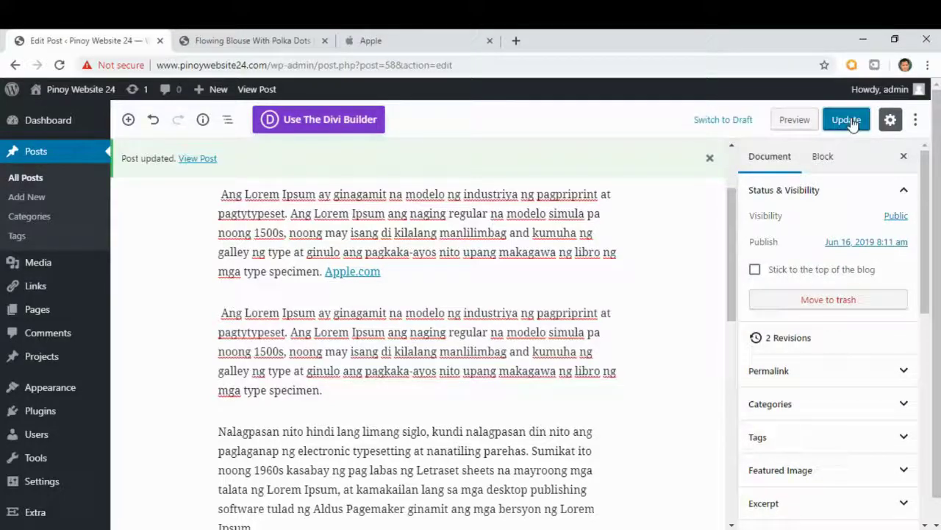
# Reload the live post, test the Apple.com link in the first paragraph, and return to the post.
pyautogui.click(260, 41)
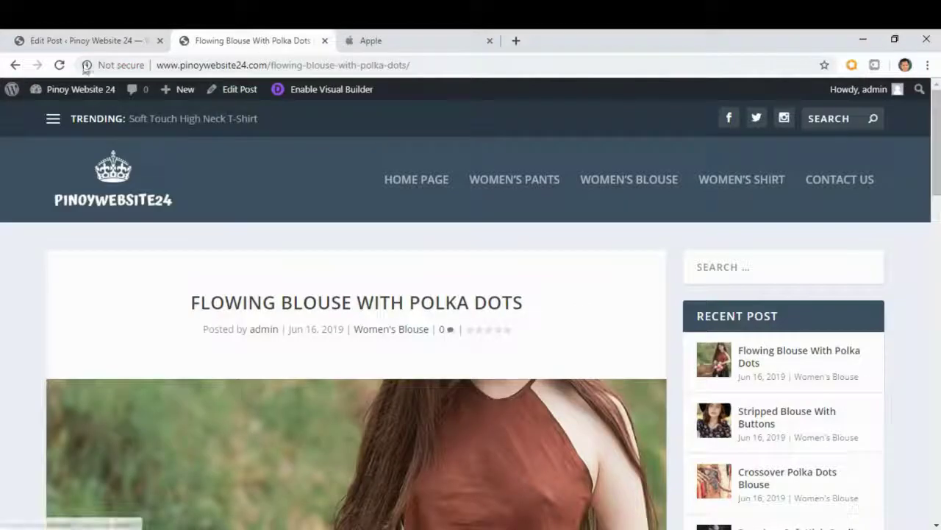
pyautogui.click(59, 65)
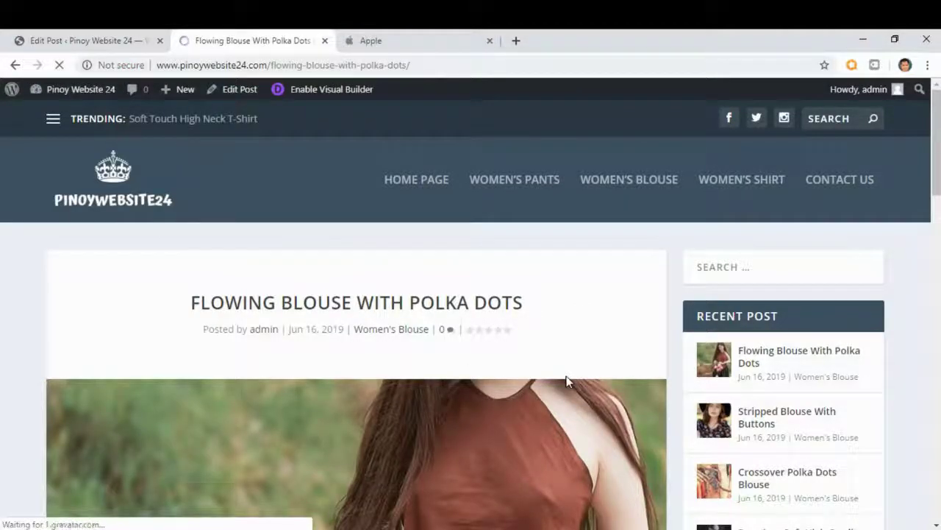
pyautogui.scroll(-5, 564, 378)
pyautogui.scroll(-1, 563, 378)
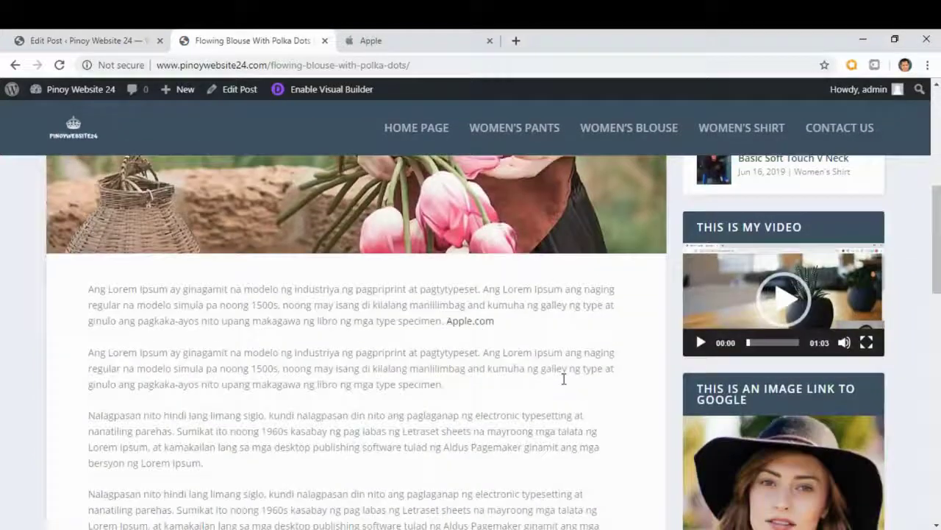
pyautogui.click(468, 323)
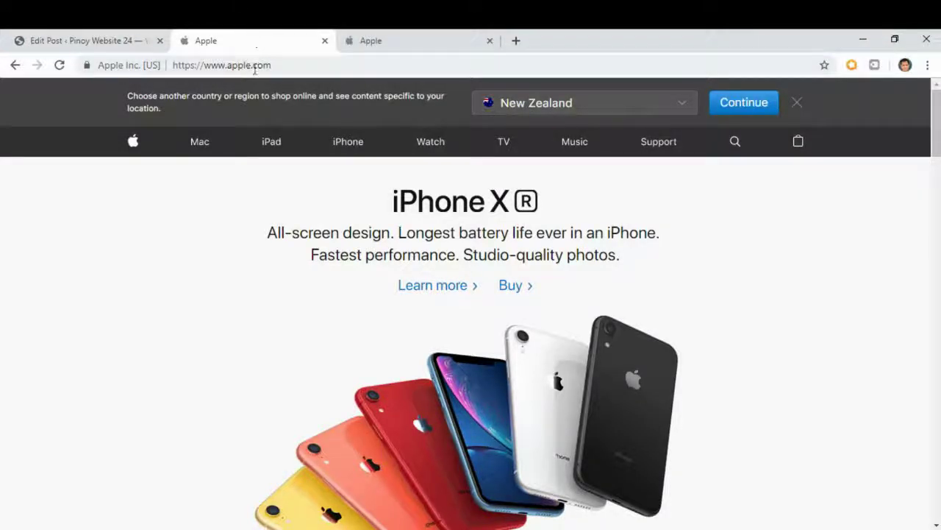
pyautogui.click(15, 65)
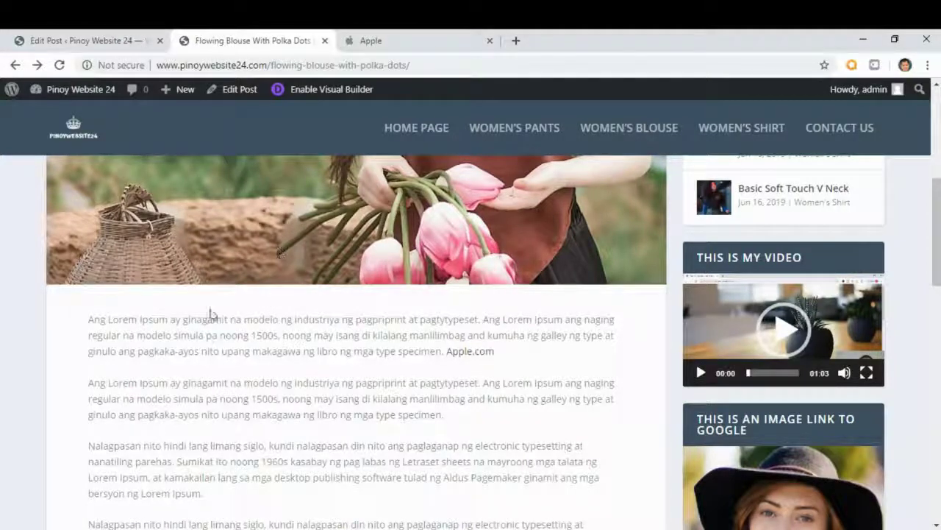
# Set the Apple.com link in the post editor to open in a new tab and update the post.
pyautogui.click(103, 39)
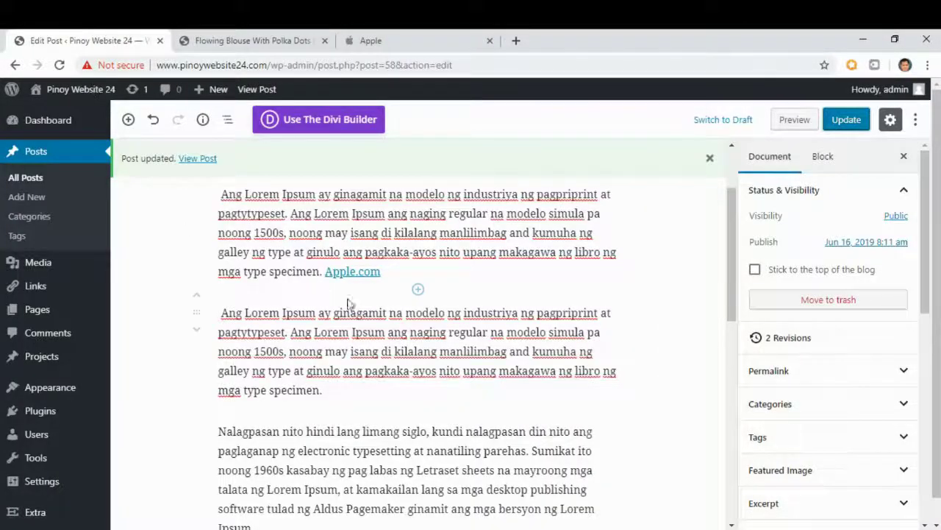
pyautogui.click(367, 271)
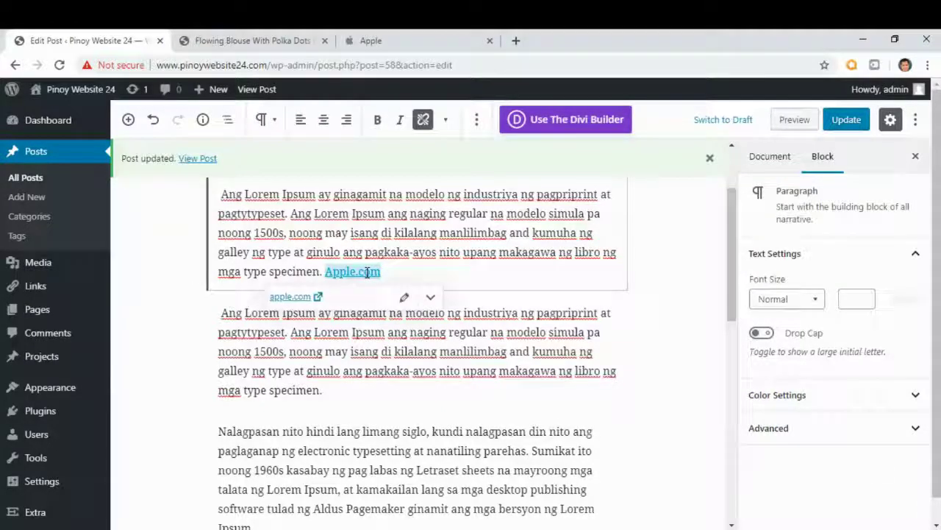
pyautogui.click(432, 301)
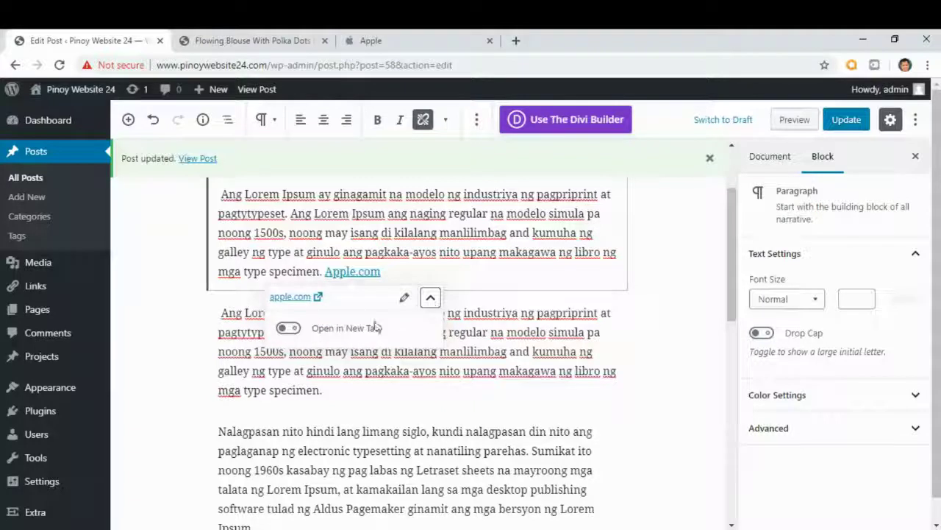
pyautogui.click(291, 330)
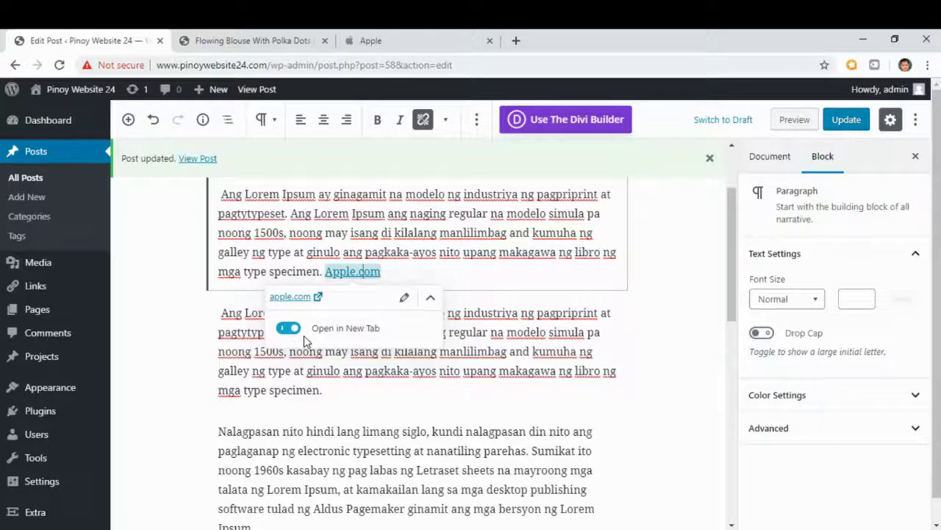
pyautogui.click(537, 253)
pyautogui.click(847, 123)
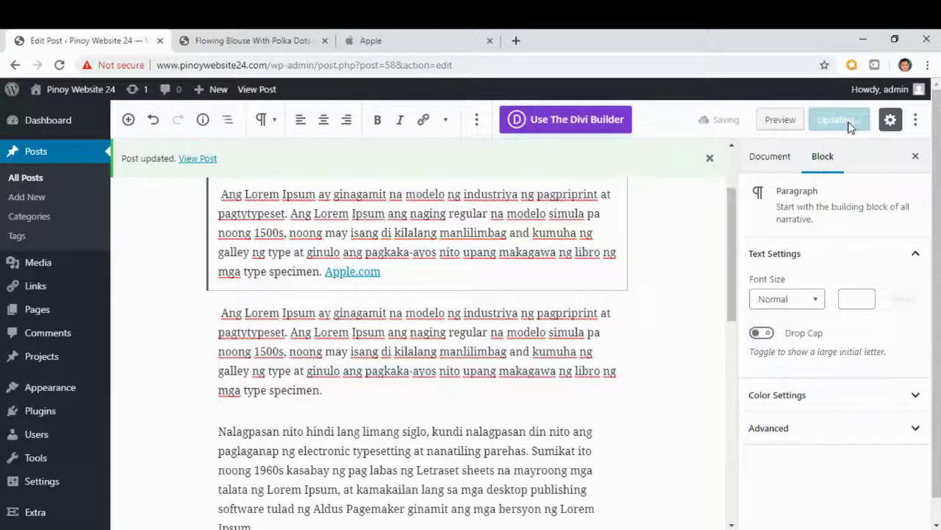
# Reload the live post and follow the Apple.com link to test its new-tab setting.
pyautogui.click(248, 41)
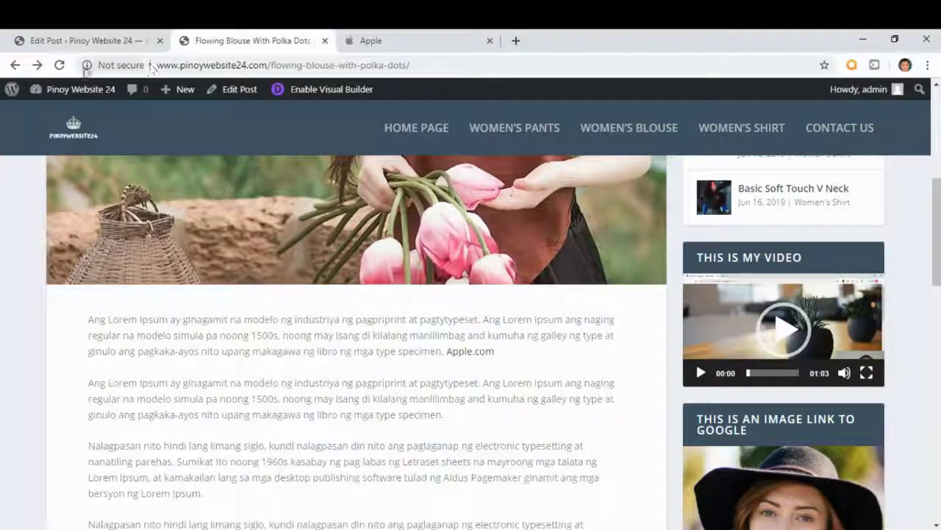
pyautogui.click(59, 65)
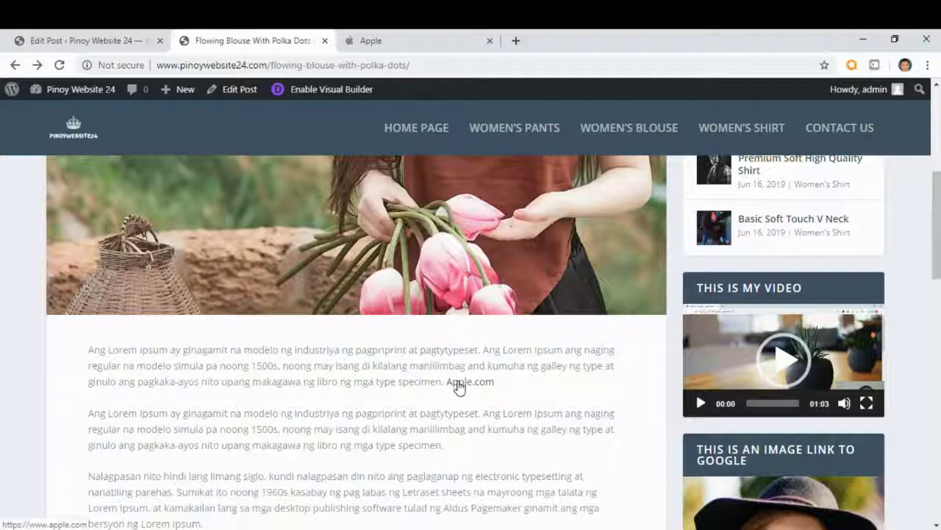
pyautogui.click(457, 381)
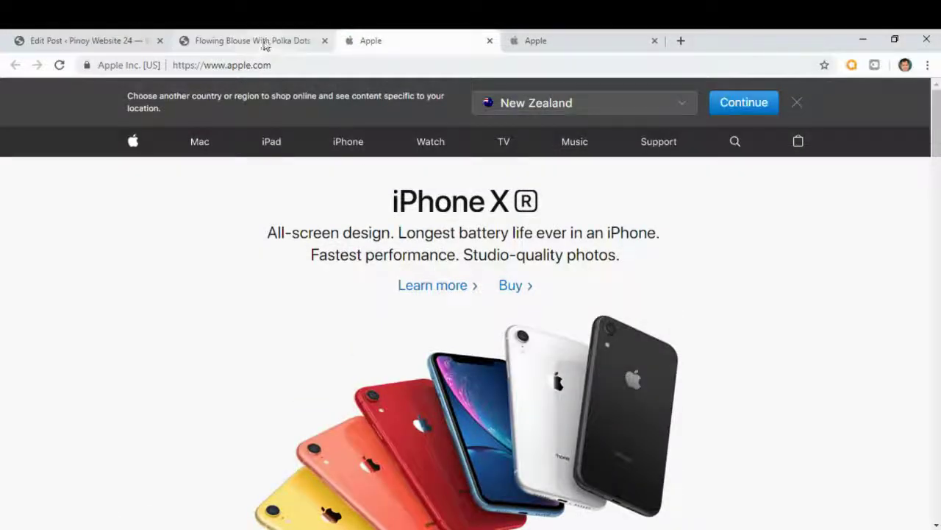
# Compare the live post containing the Apple.com link with the Apple page opened in a separate tab.
pyautogui.click(264, 42)
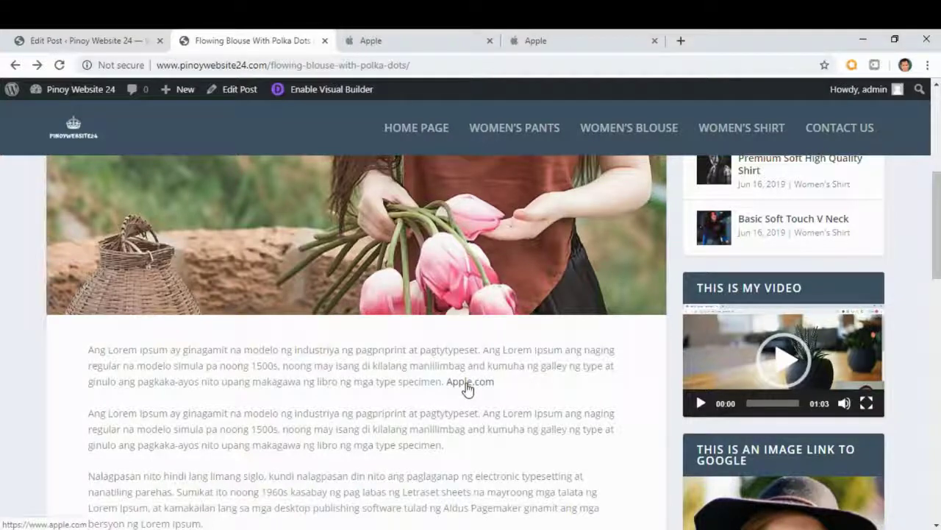
pyautogui.click(410, 40)
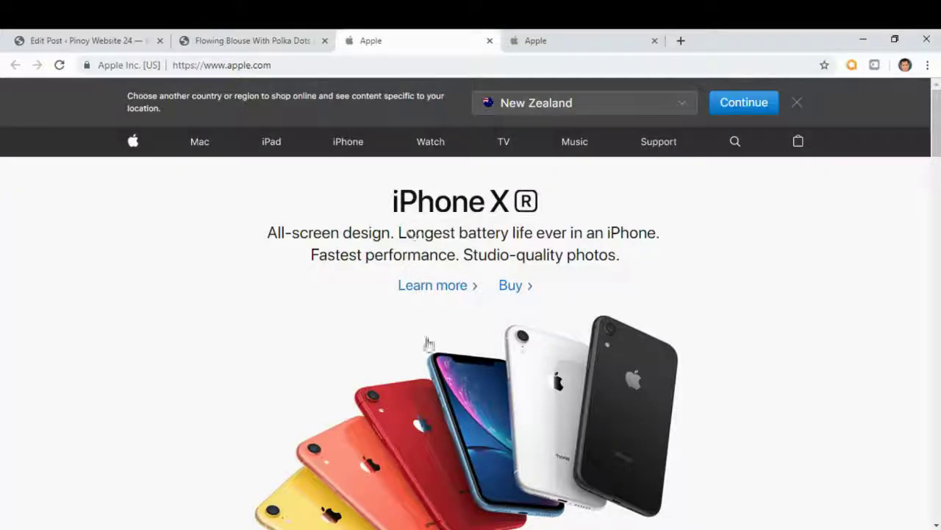
pyautogui.scroll(-3, 429, 344)
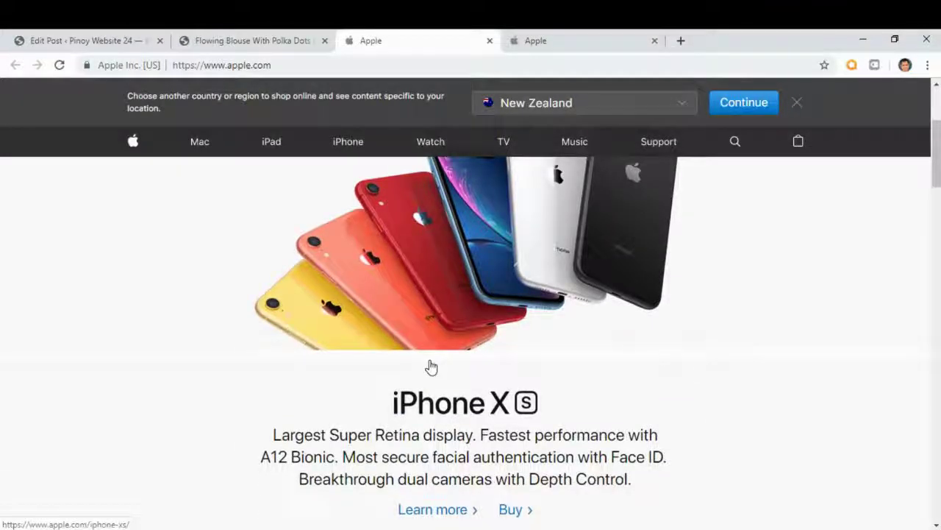
pyautogui.click(285, 41)
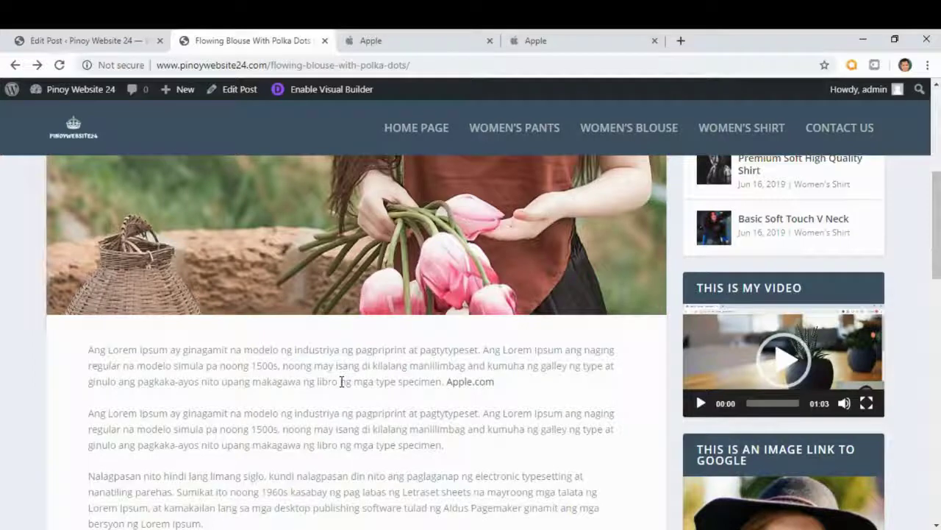
pyautogui.click(437, 44)
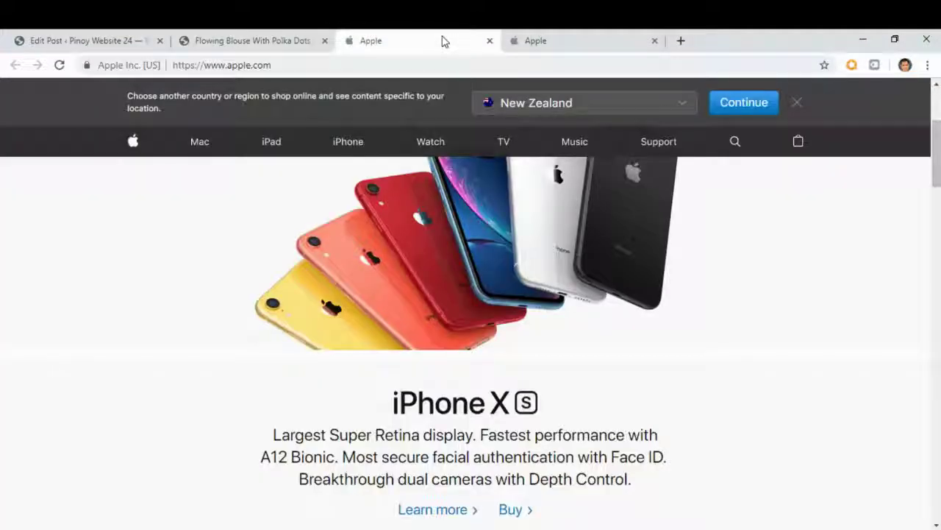
pyautogui.click(285, 40)
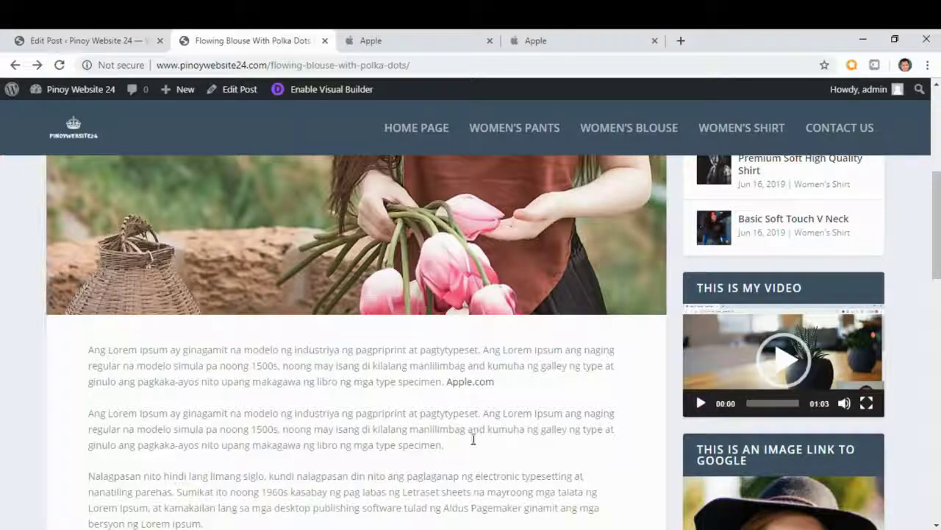
# Look through the live post's paragraphs and its Recent Post list for another post on the site to link to.
pyautogui.scroll(3, 478, 425)
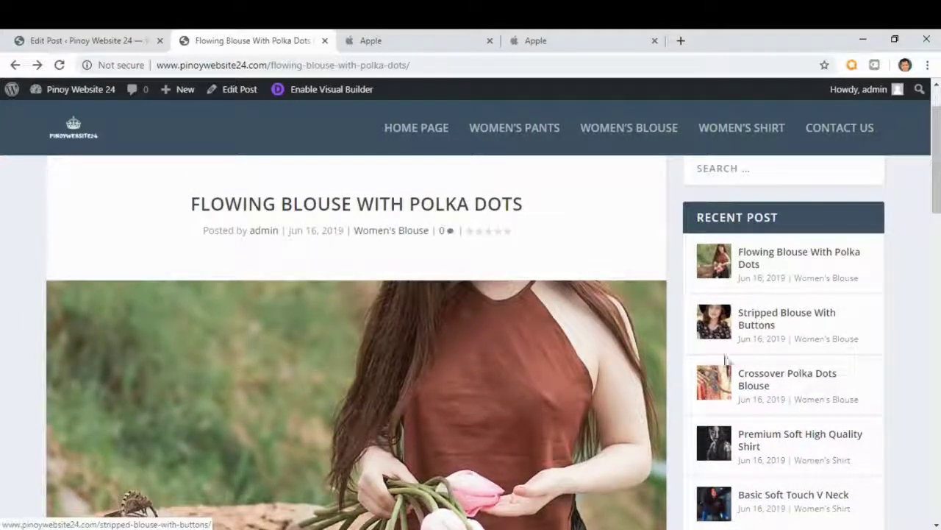
pyautogui.scroll(-4, 445, 336)
pyautogui.scroll(2, 326, 365)
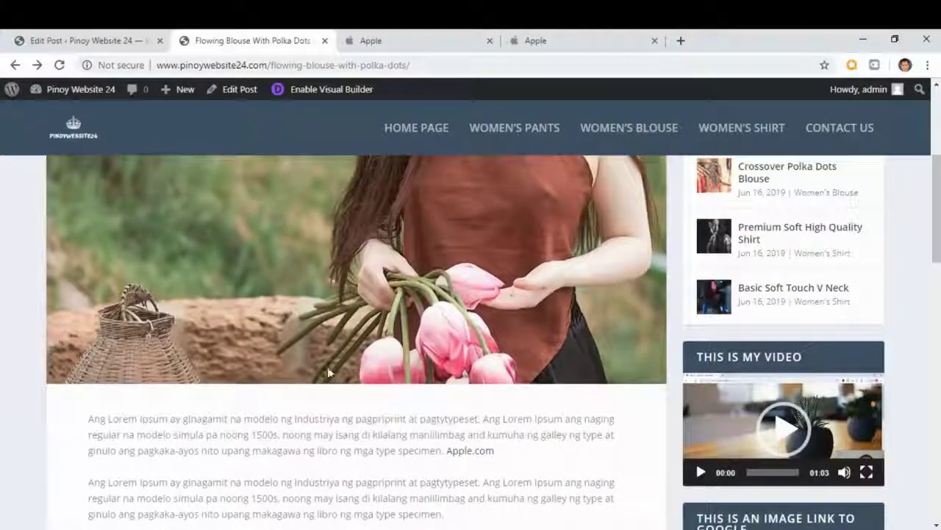
pyautogui.scroll(1, 740, 309)
pyautogui.scroll(3, 739, 267)
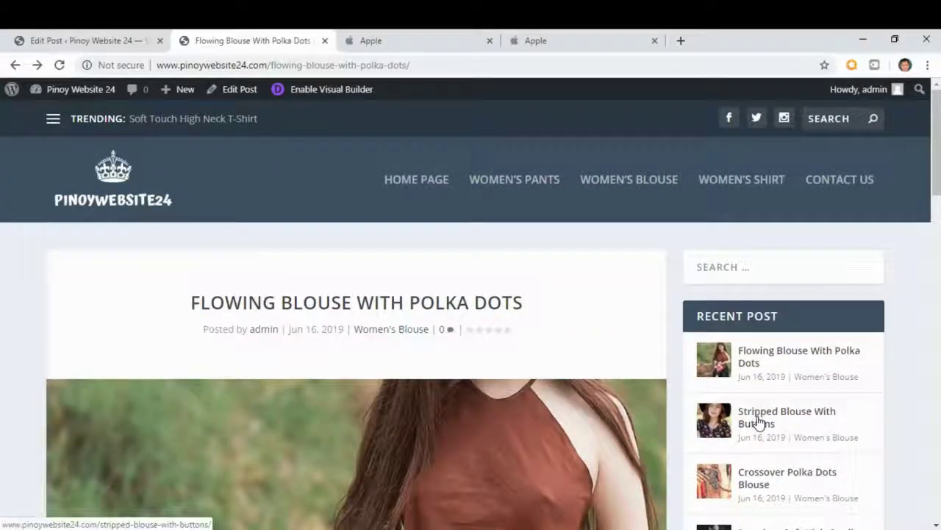
pyautogui.scroll(-5, 440, 414)
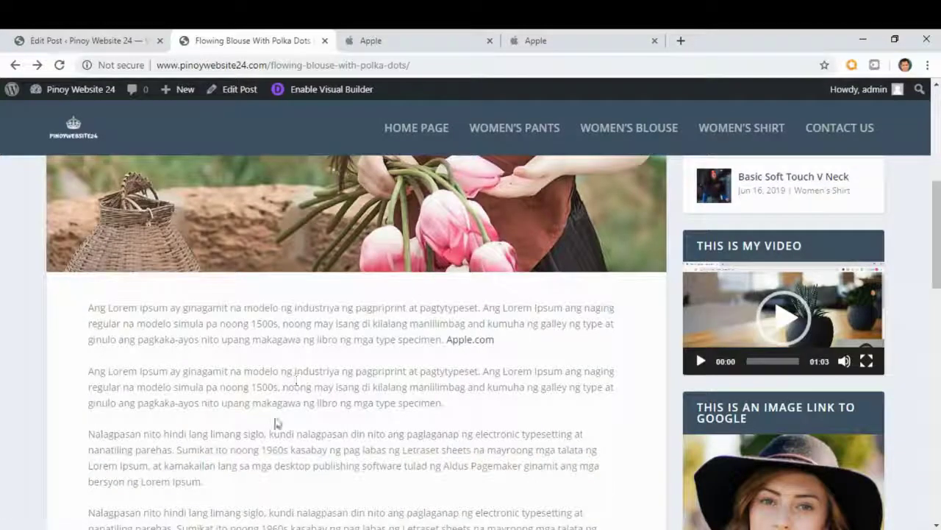
pyautogui.scroll(3, 675, 322)
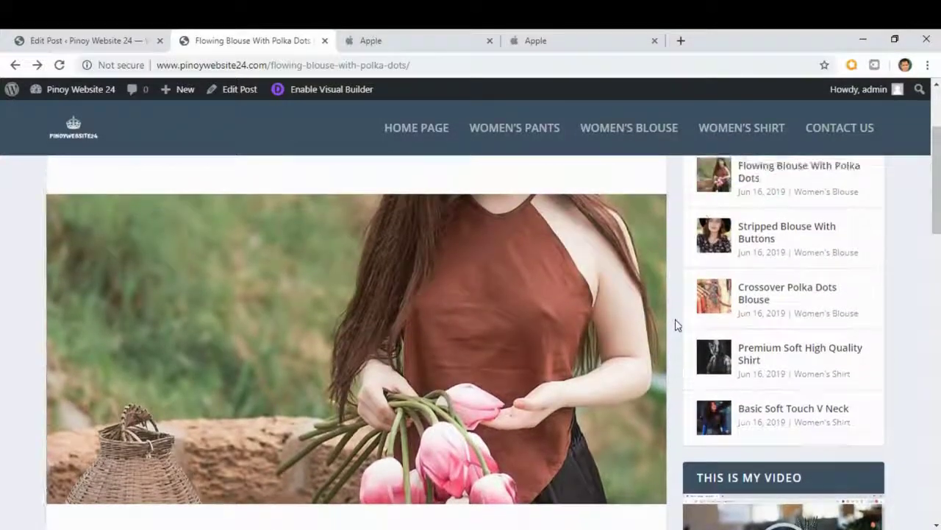
pyautogui.scroll(2, 675, 322)
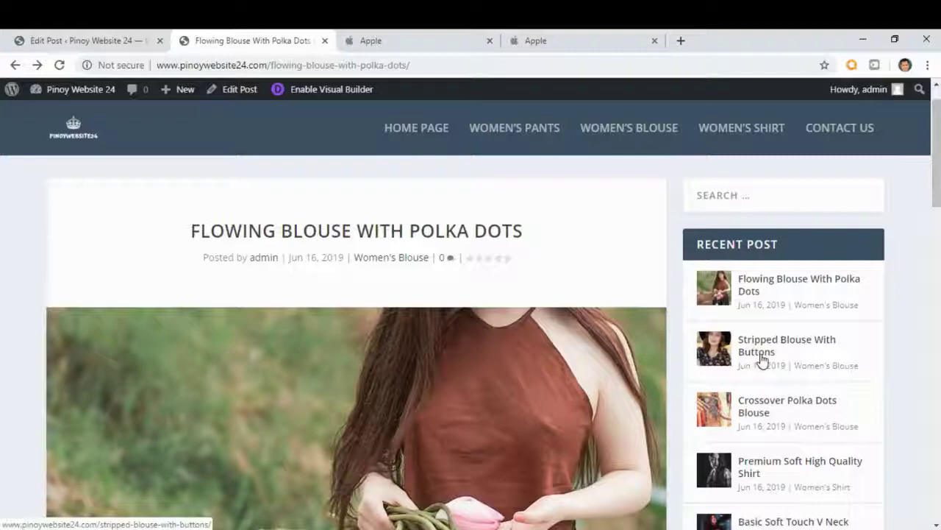
# Add the text "Stripped Blouse with Buttons" at the end of the second paragraph in the post editor.
pyautogui.click(104, 40)
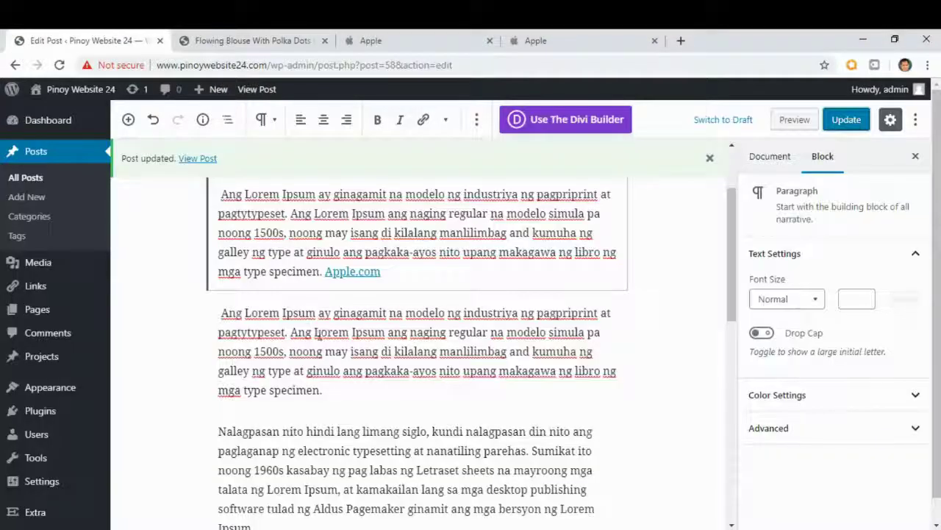
pyautogui.click(354, 393)
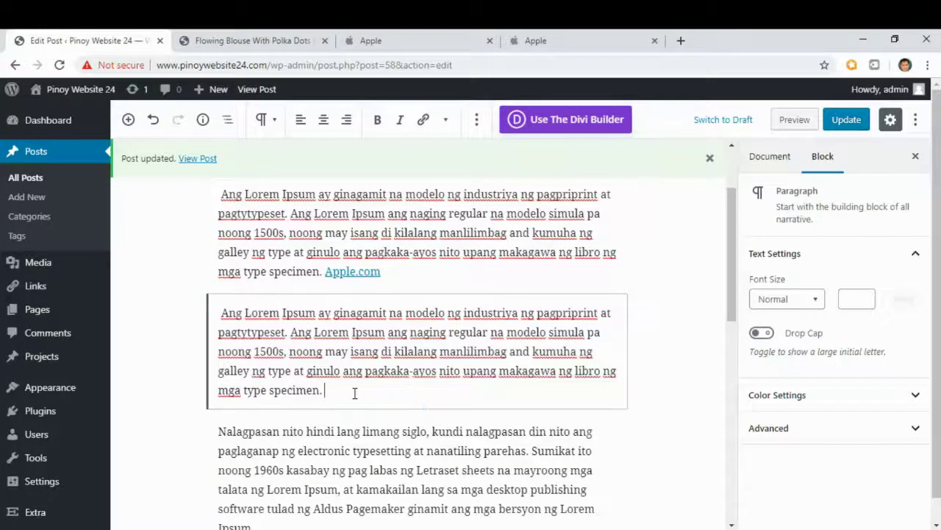
pyautogui.write('Stripped Blo')
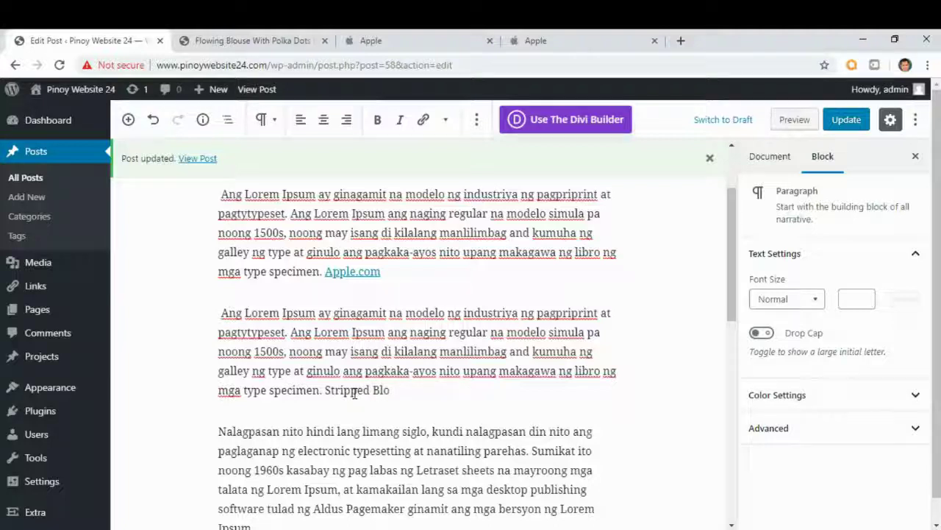
pyautogui.write('use with Butto')
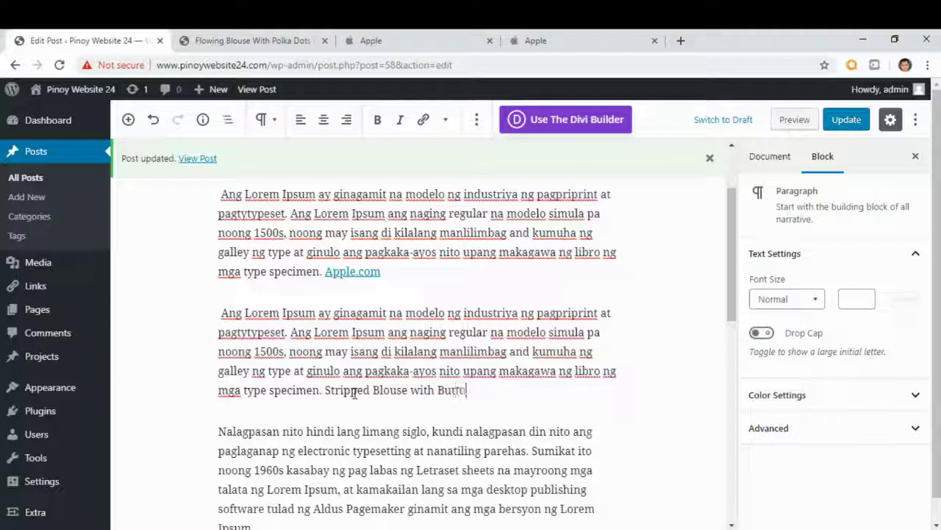
pyautogui.write('ns')
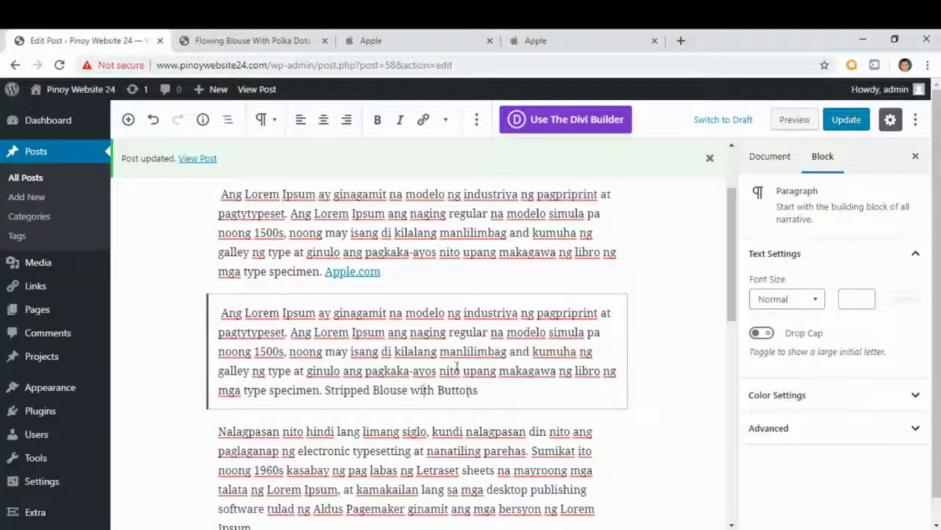
# Close both Apple tabs and open Stripped Blouse With Buttons from the live post's recent posts in a new tab.
pyautogui.click(490, 40)
pyautogui.click(490, 40)
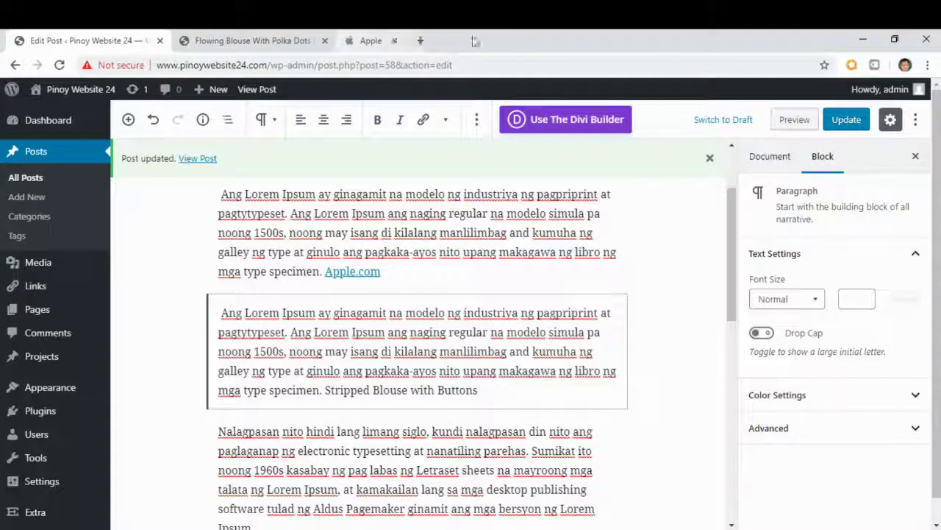
pyautogui.click(298, 41)
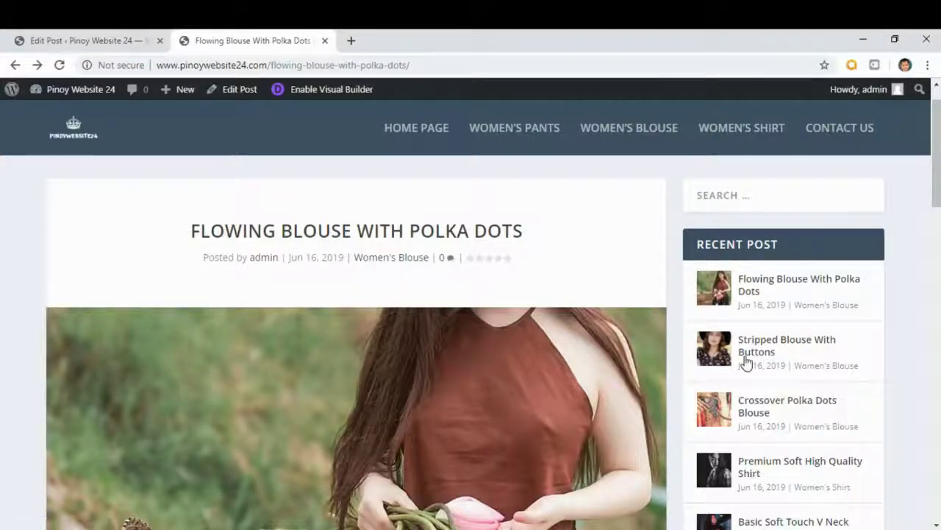
pyautogui.scroll(-1, 595, 254)
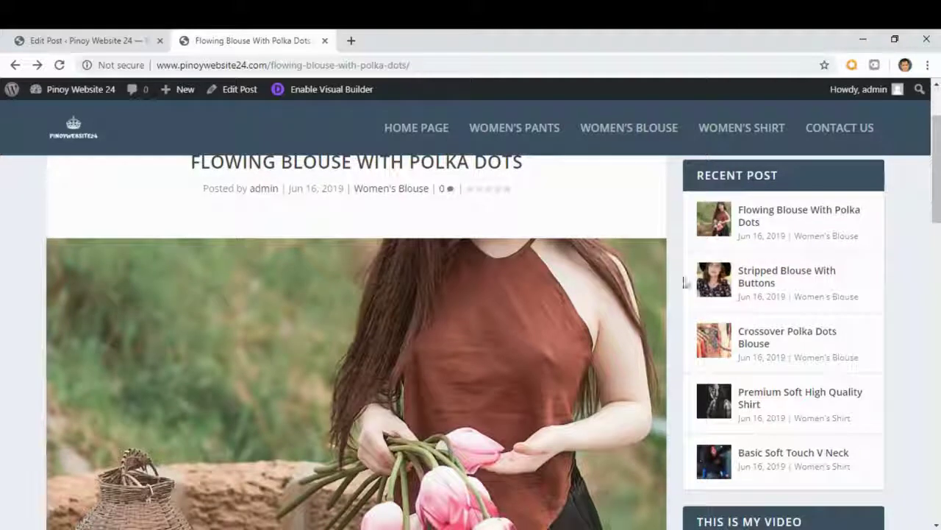
pyautogui.rightClick(746, 272)
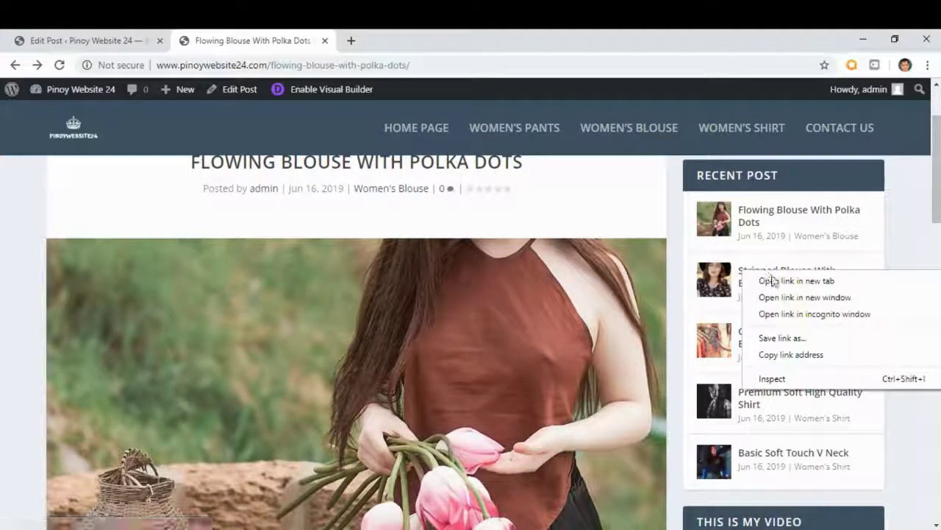
pyautogui.click(780, 287)
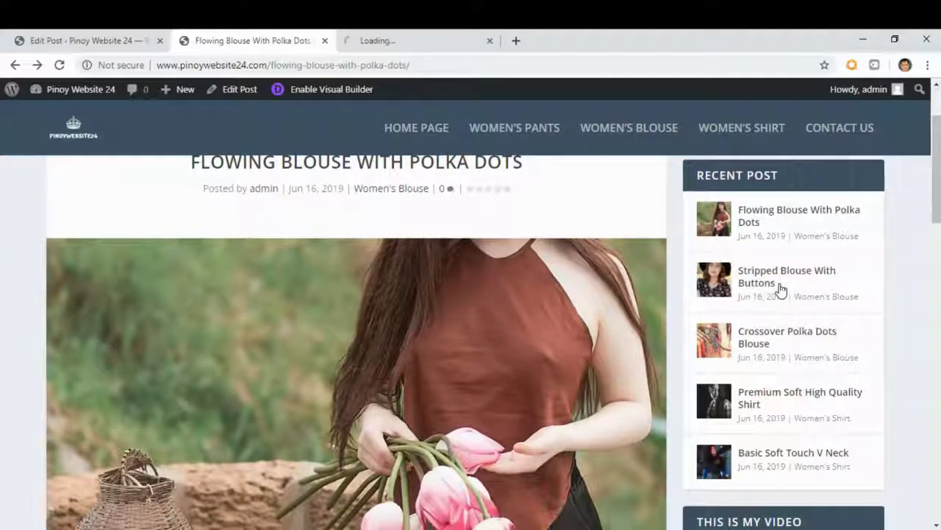
pyautogui.click(432, 42)
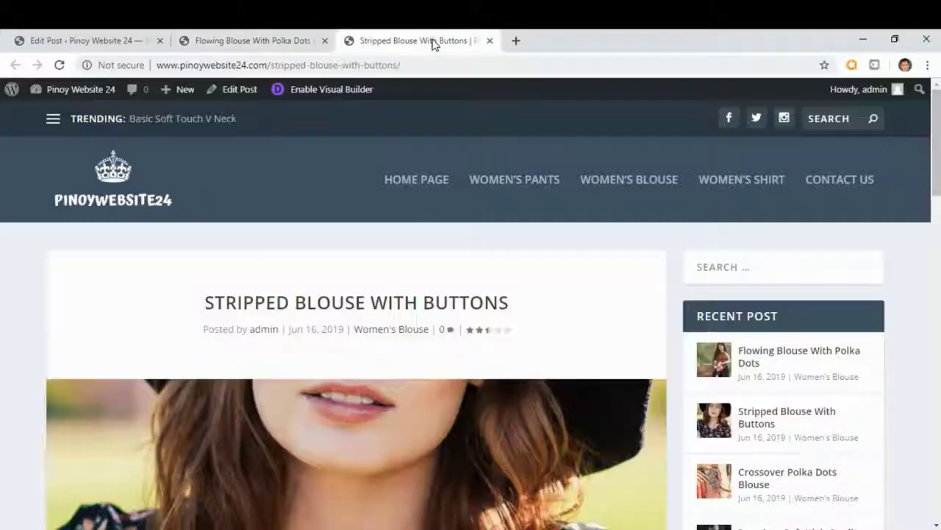
# Look through the Stripped Blouse With Buttons post and copy its page address.
pyautogui.scroll(-3, 524, 303)
pyautogui.scroll(-7, 523, 303)
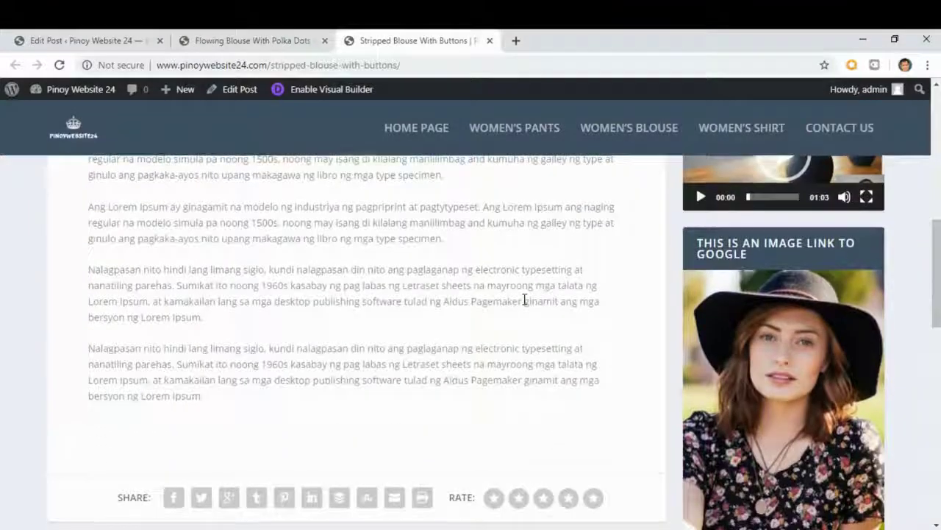
pyautogui.scroll(10, 524, 303)
pyautogui.scroll(2, 523, 303)
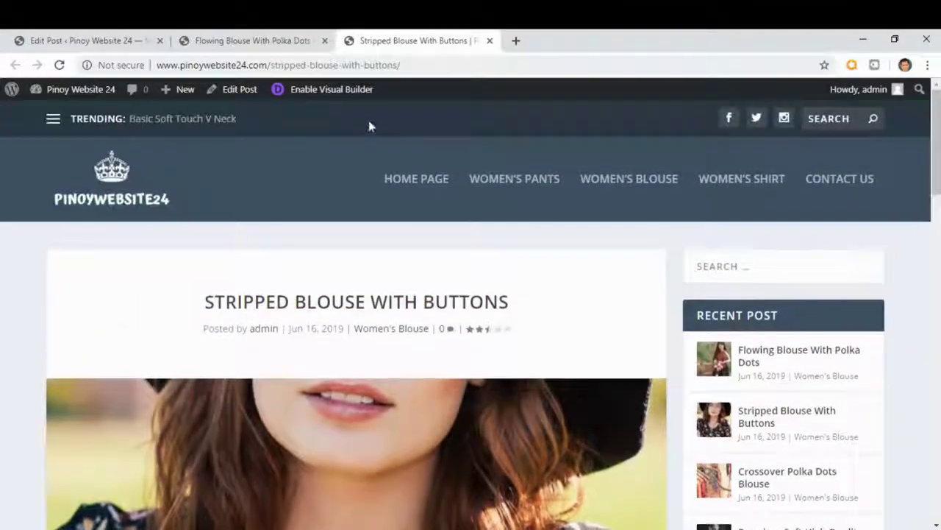
pyautogui.click(329, 66)
pyautogui.rightClick(329, 66)
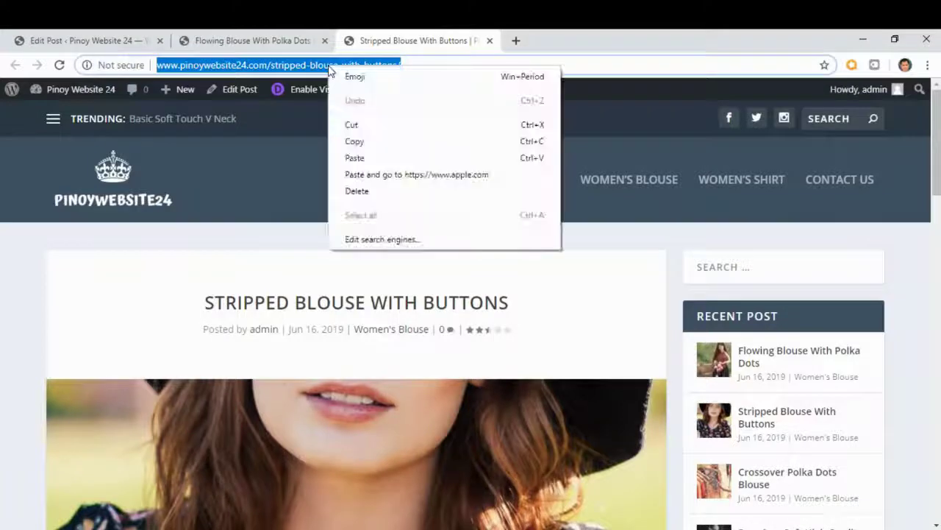
pyautogui.click(354, 141)
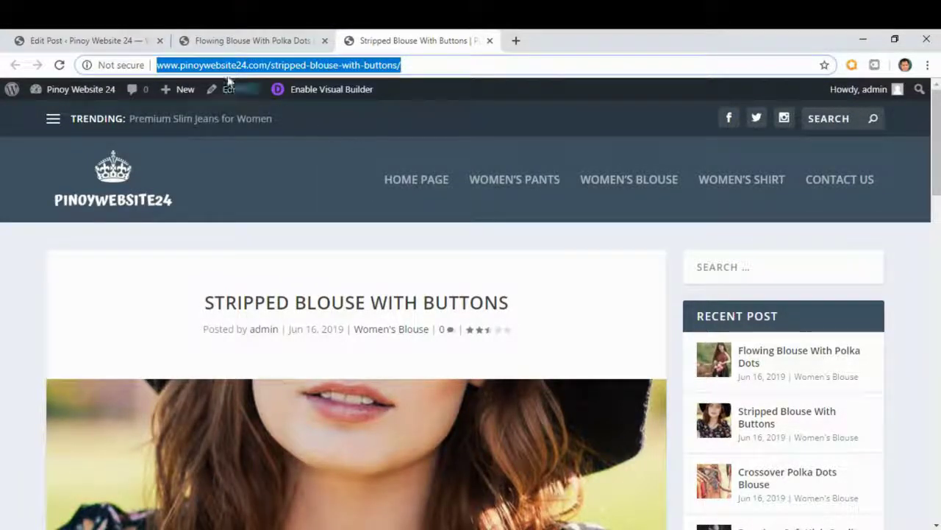
# Link the "Stripped Blouse with Buttons" text in the editor's second paragraph to the copied pinoywebsite24.com/stripped-blouse-with-buttons/ address.
pyautogui.click(102, 40)
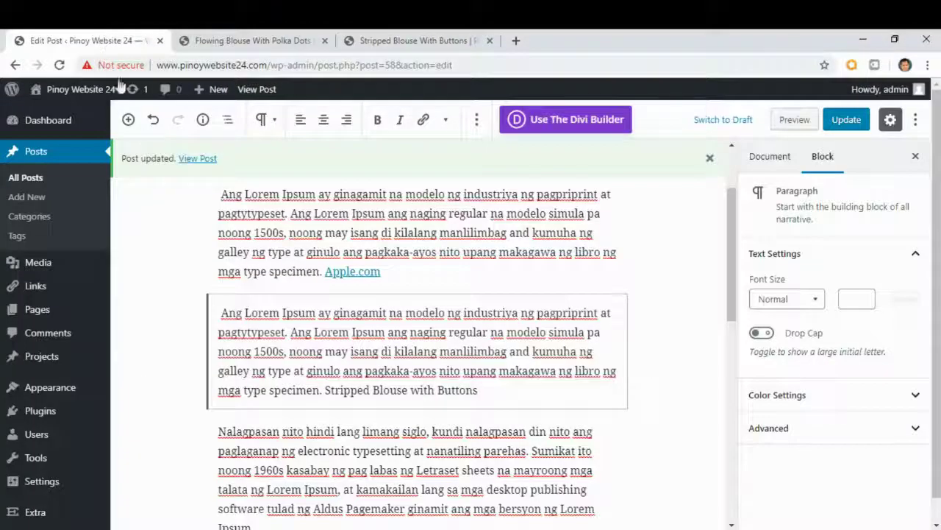
pyautogui.scroll(-2, 515, 414)
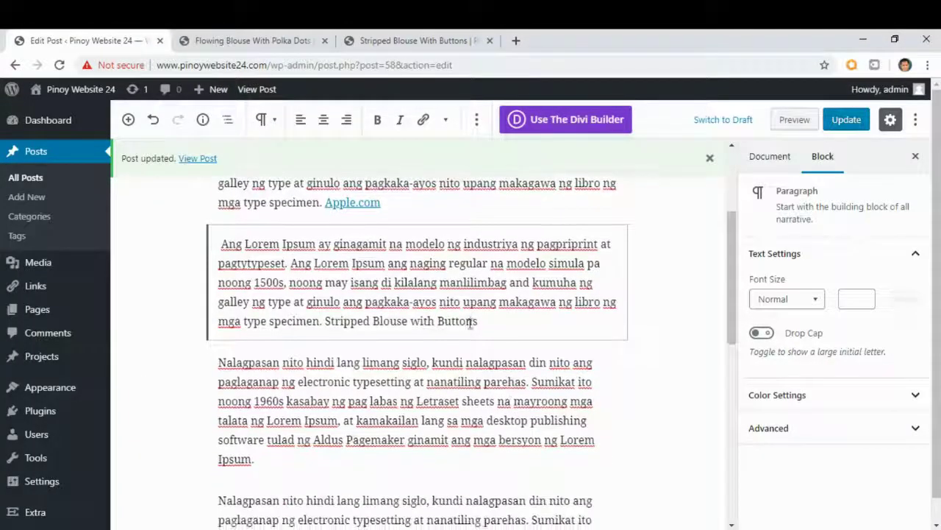
pyautogui.moveTo(479, 322); pyautogui.dragTo(329, 328)
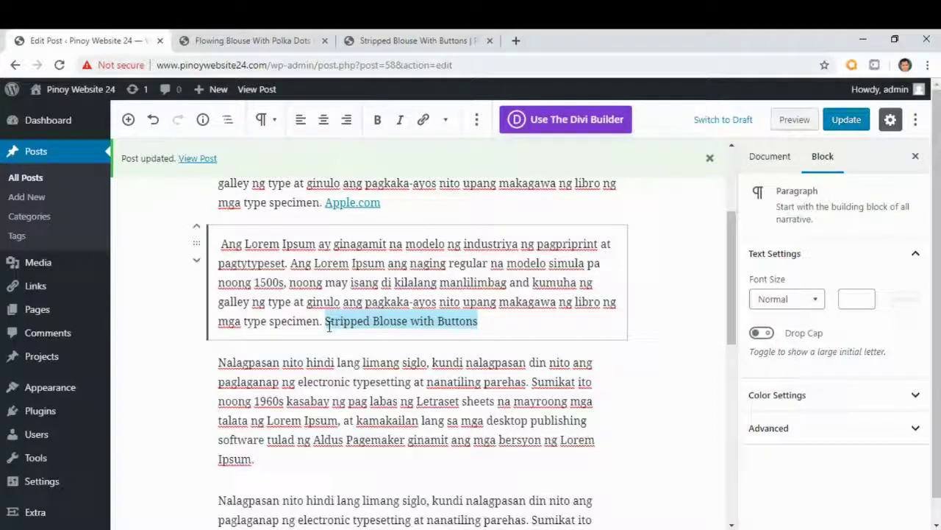
pyautogui.click(425, 121)
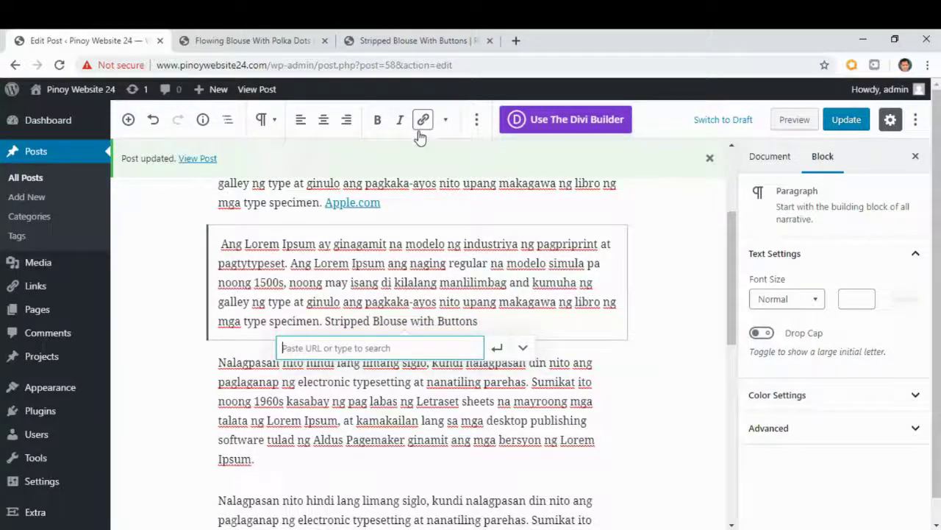
pyautogui.rightClick(303, 348)
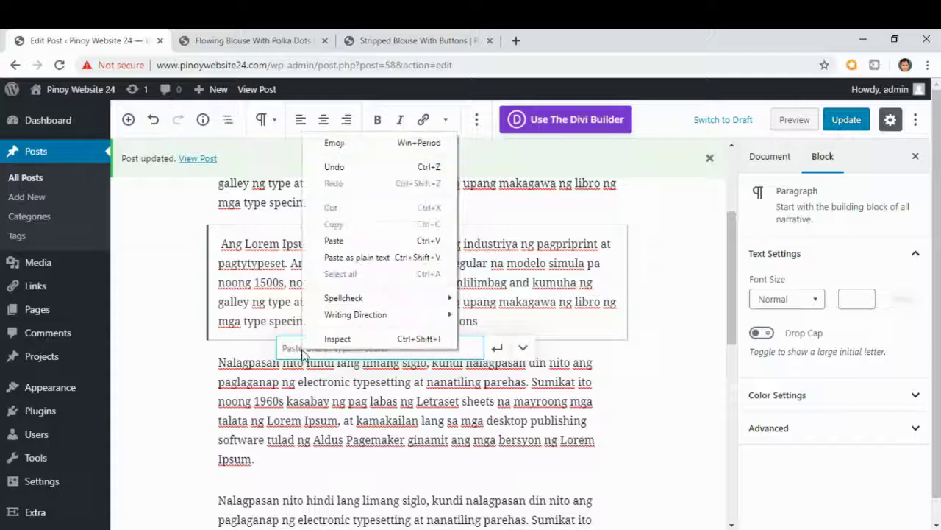
pyautogui.click(353, 242)
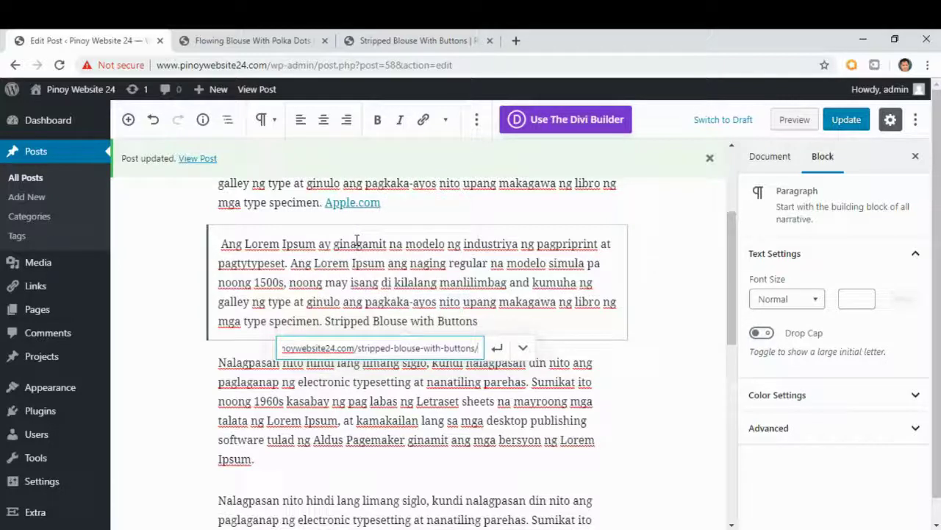
pyautogui.click(498, 347)
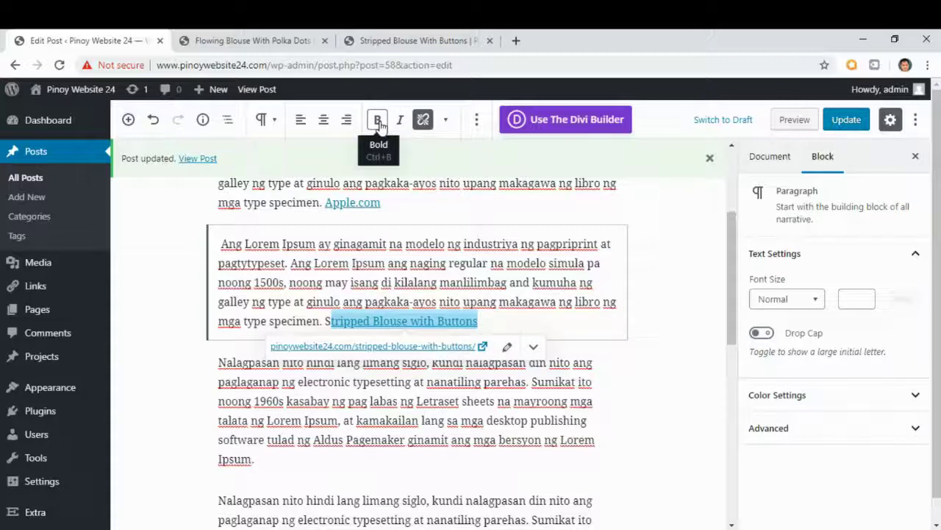
pyautogui.click(372, 322)
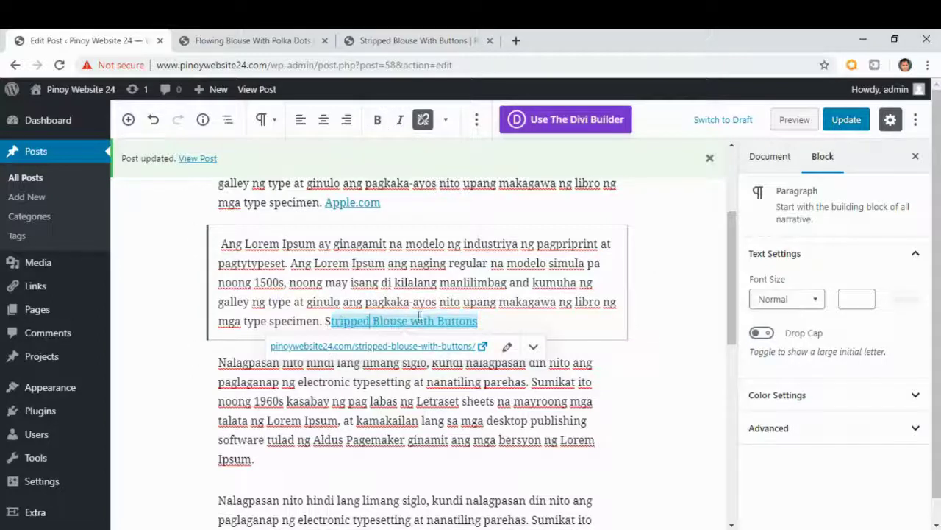
# Try to apply the copied post address to the full "Stripped Blouse with Buttons" text, including its unlinked first letter.
pyautogui.moveTo(477, 321); pyautogui.dragTo(328, 325)
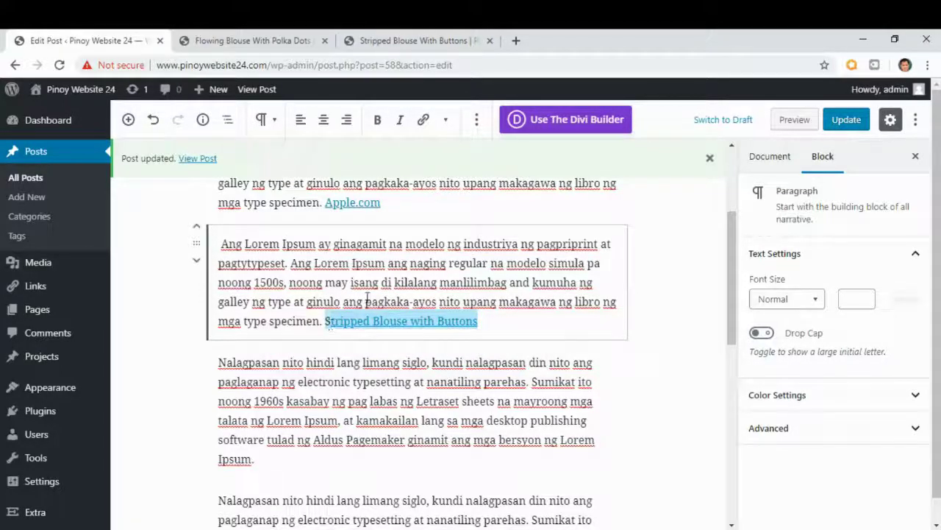
pyautogui.click(423, 122)
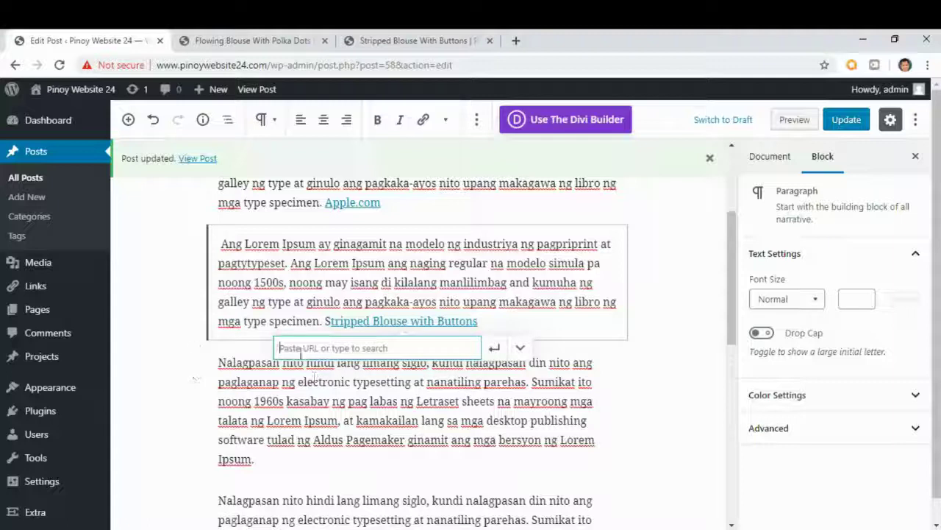
pyautogui.hotkey('ctrl', 'v')
pyautogui.press('Return')
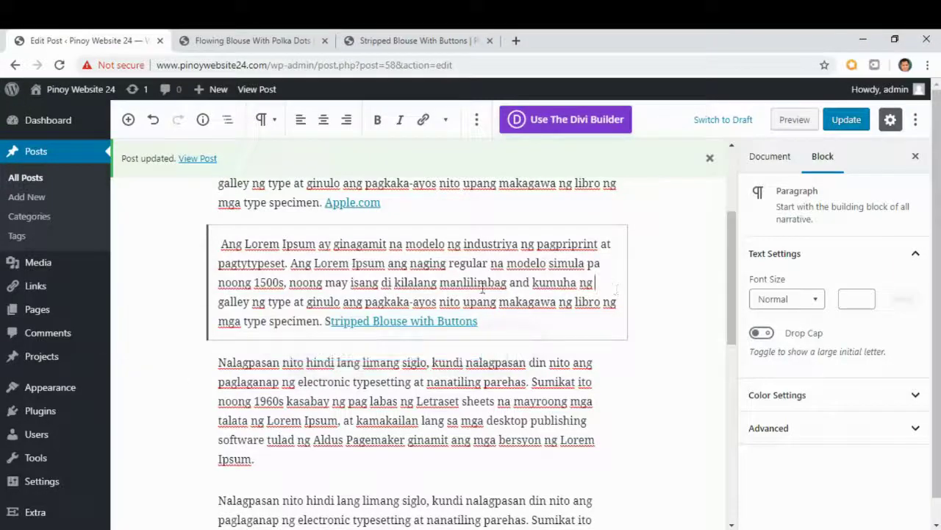
# Remove the partial link and link the full "Stripped Blouse with Buttons" text to the copied pinoywebsite24.com/stripped-blouse-with-buttons/ address.
pyautogui.click(423, 119)
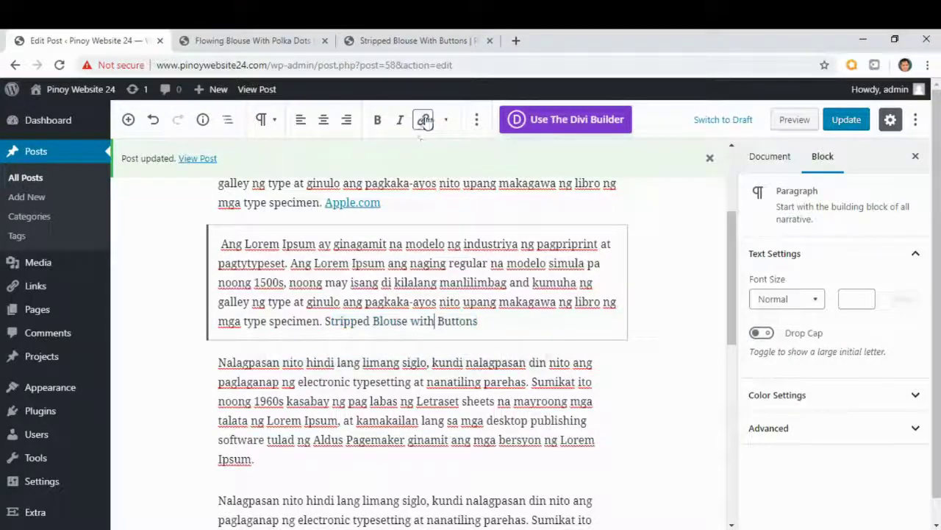
pyautogui.moveTo(478, 321); pyautogui.dragTo(323, 319)
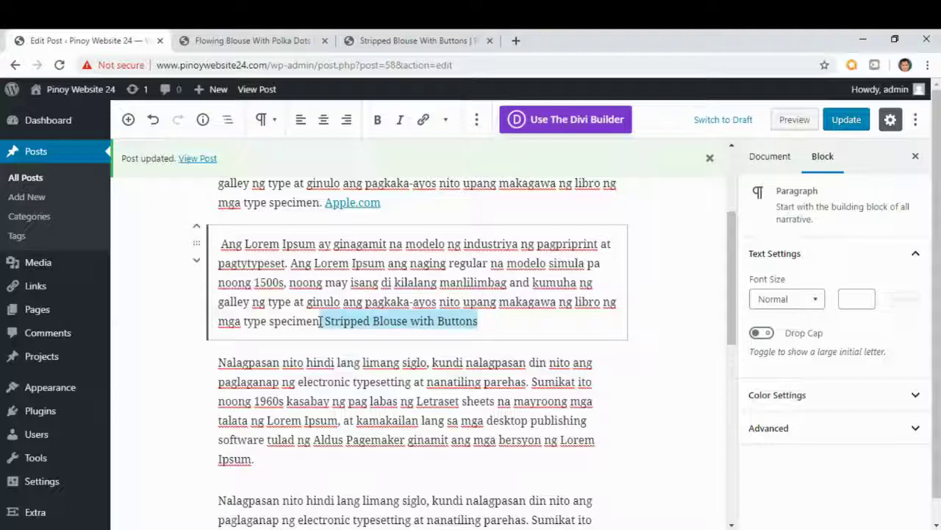
pyautogui.click(422, 121)
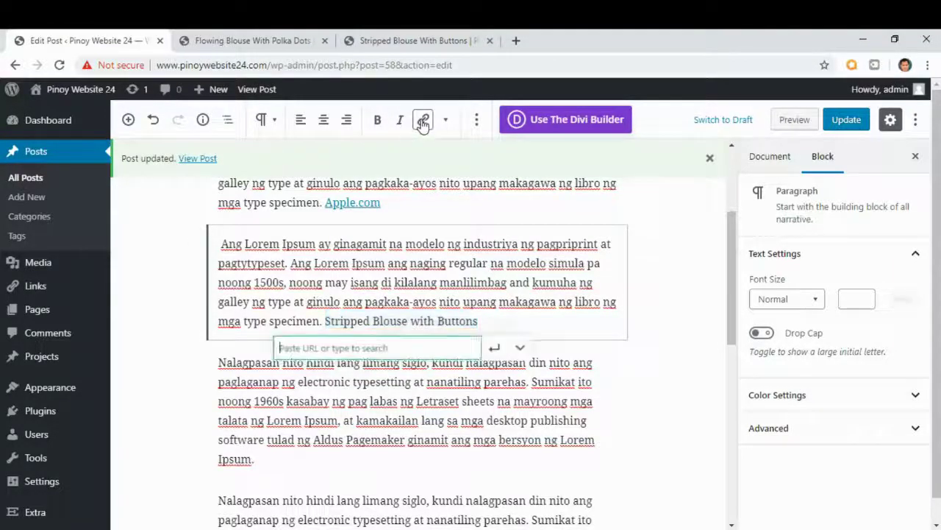
pyautogui.rightClick(295, 352)
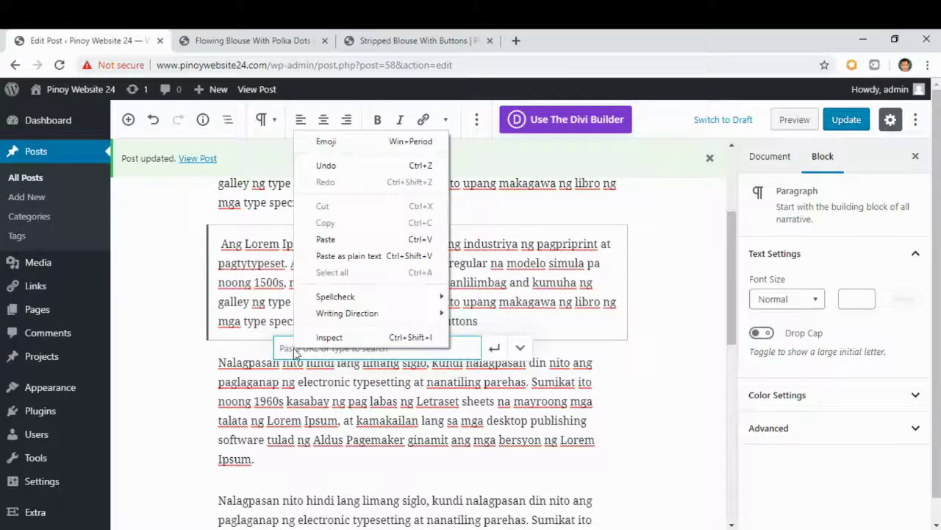
pyautogui.click(340, 240)
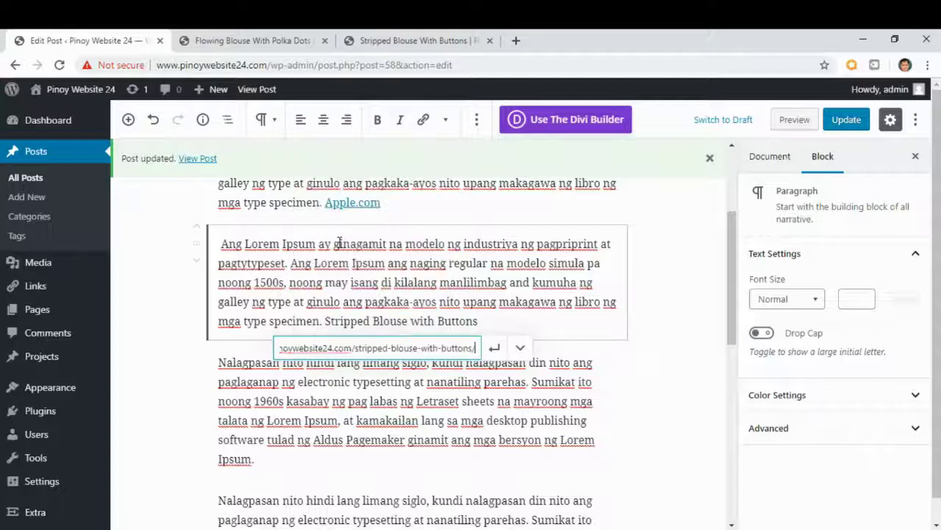
pyautogui.click(494, 348)
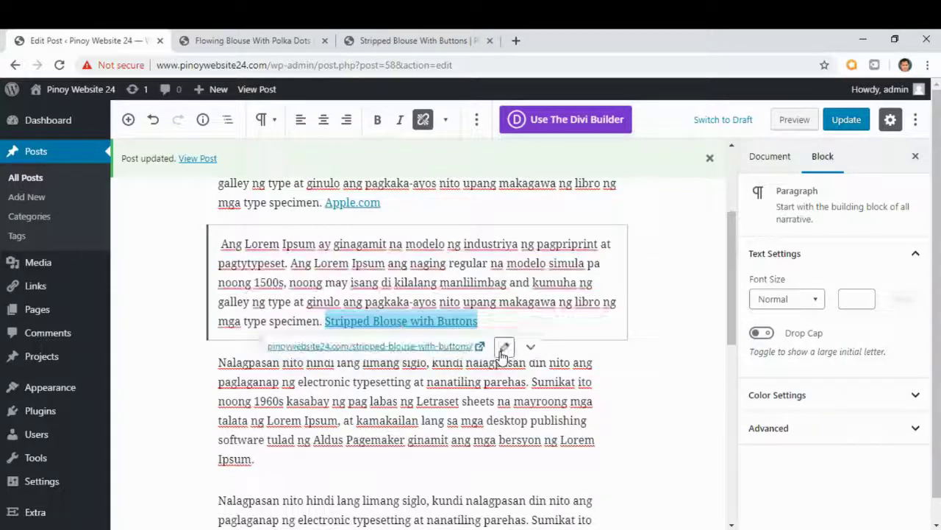
# Make the linked "Stripped Blouse with Buttons" text bold and set its link to open in a new tab.
pyautogui.click(378, 121)
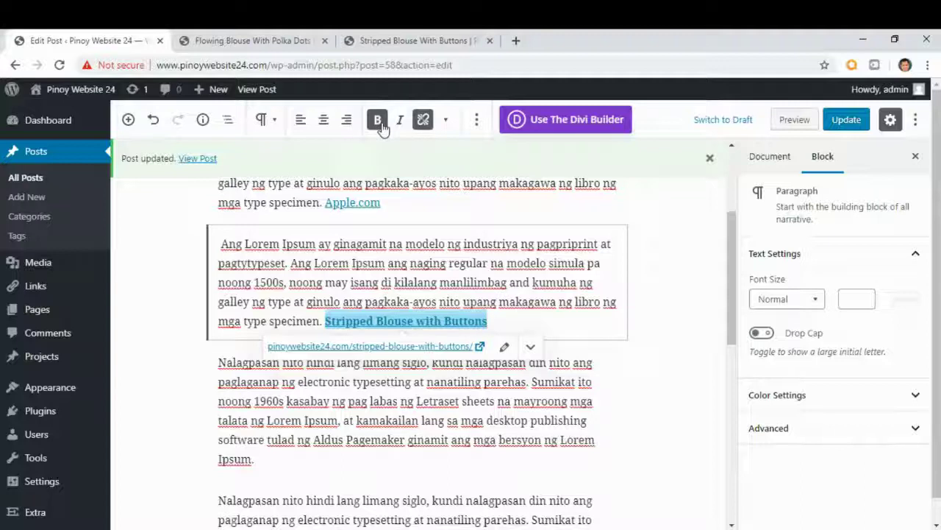
pyautogui.click(530, 346)
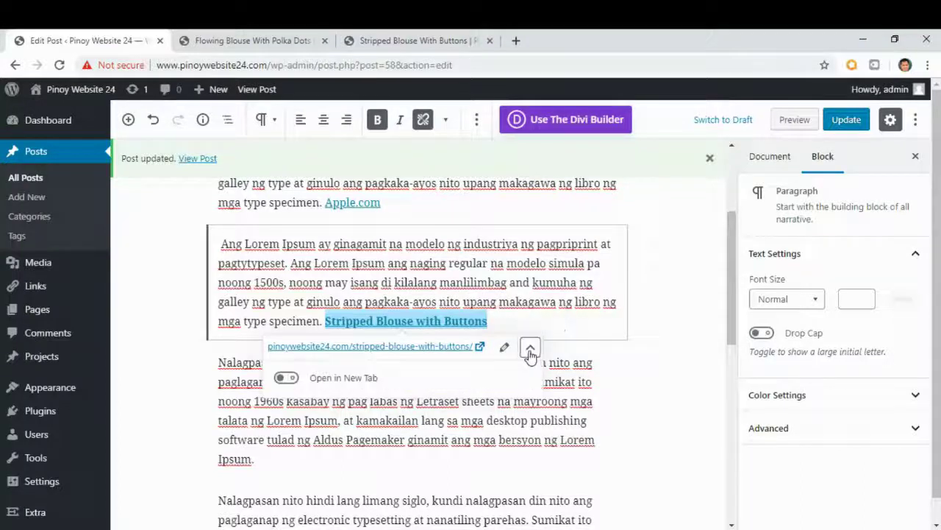
pyautogui.click(289, 381)
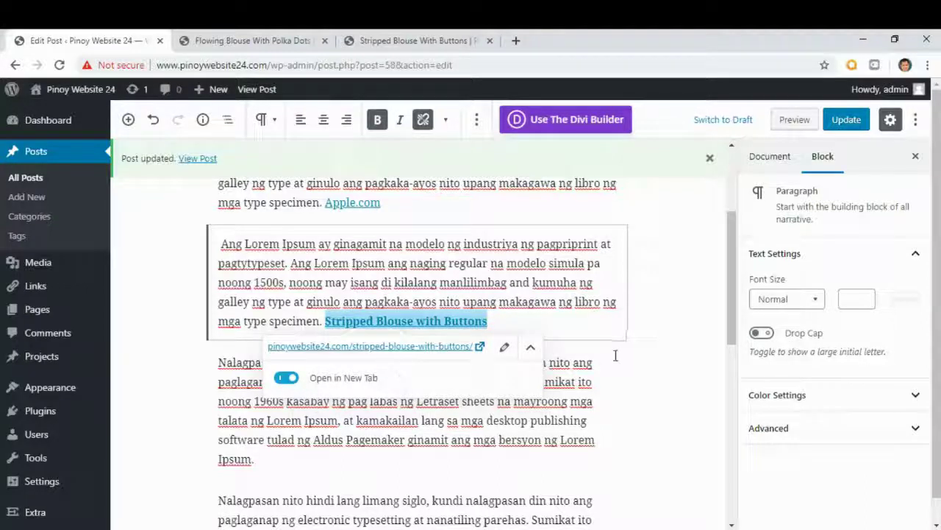
pyautogui.click(656, 334)
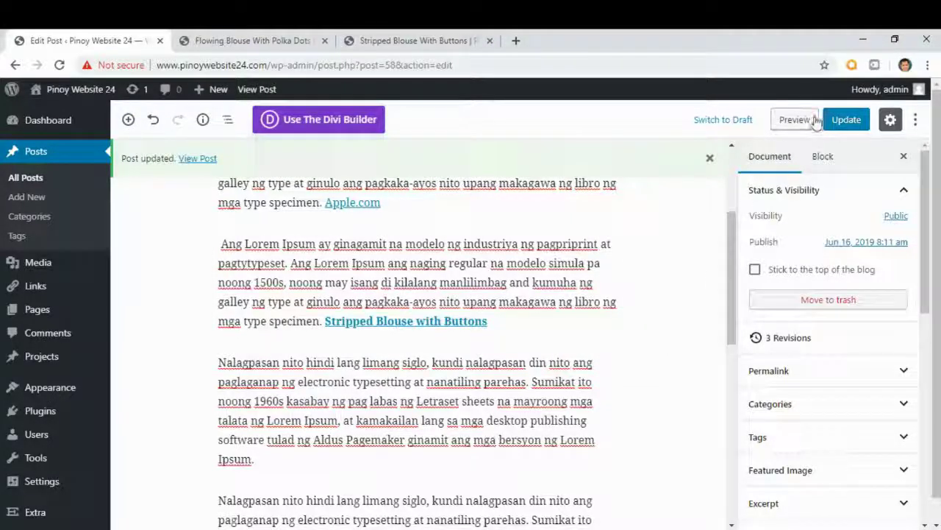
# Update the post and reload the live Flowing Blouse With Polka Dots page.
pyautogui.click(846, 121)
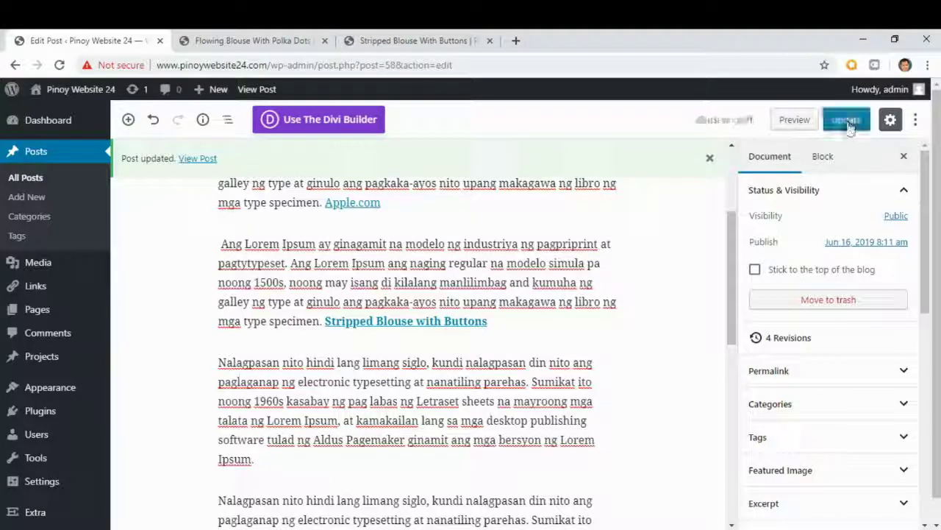
pyautogui.click(267, 40)
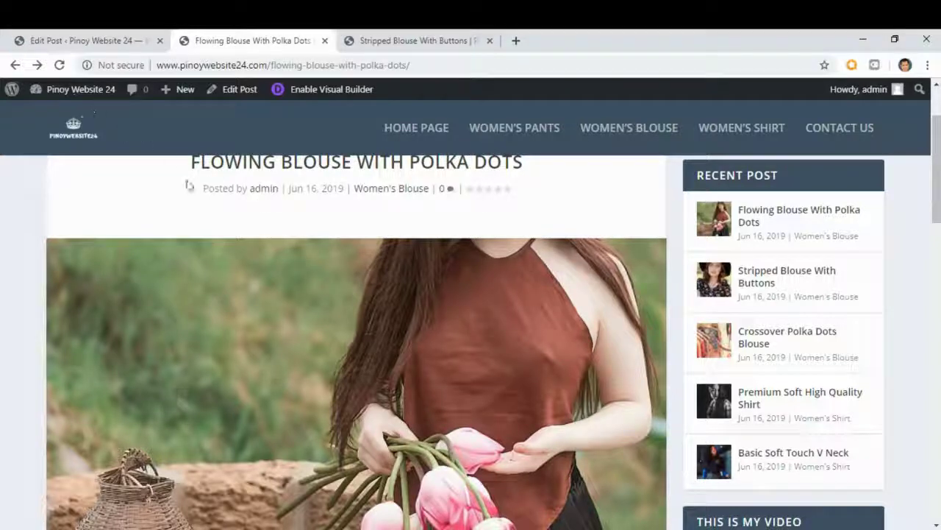
pyautogui.click(57, 66)
# Test the "Stripped Blouse with Buttons" link in the live post's second paragraph and look through the page it opens.
pyautogui.scroll(-6, 201, 257)
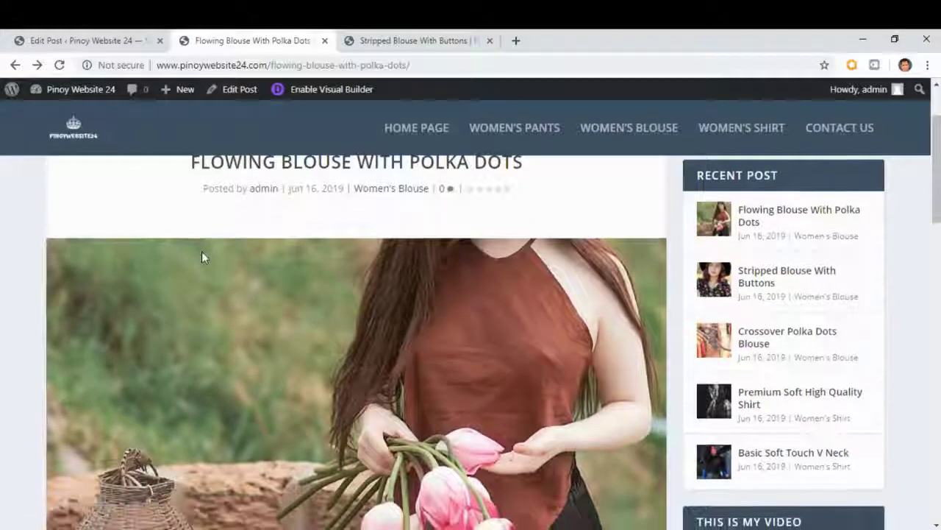
pyautogui.scroll(-2, 199, 272)
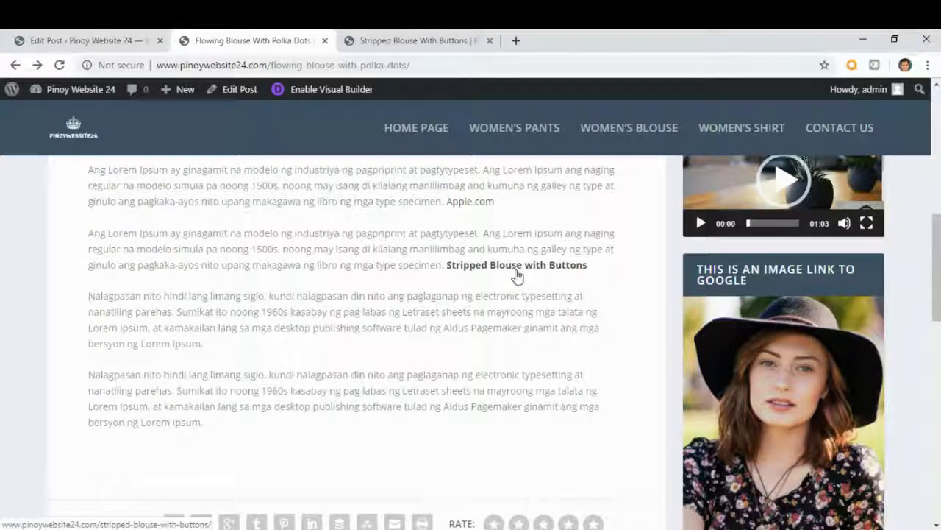
pyautogui.click(517, 272)
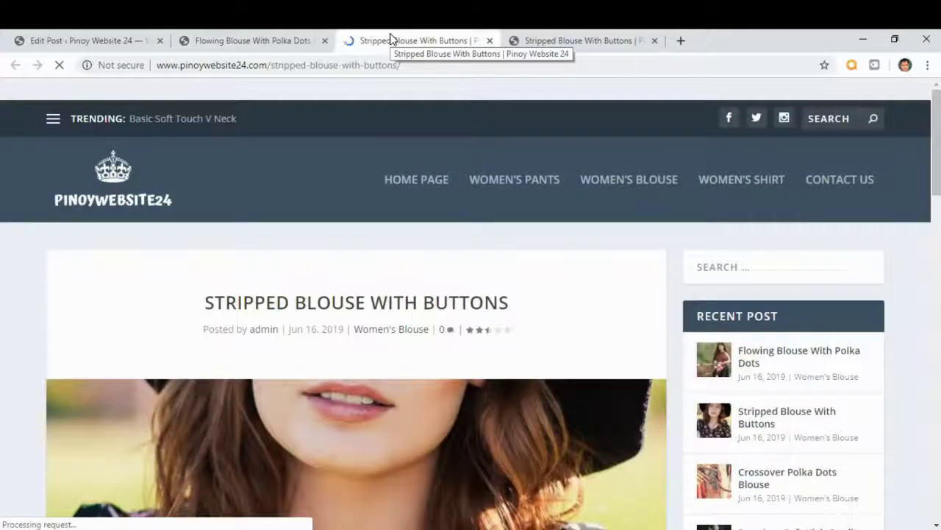
pyautogui.scroll(-7, 397, 282)
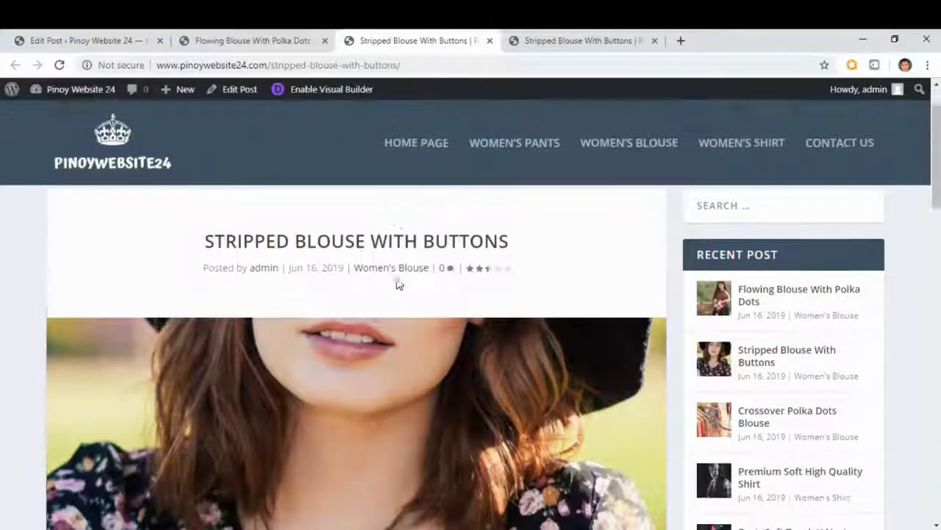
pyautogui.scroll(-3, 397, 282)
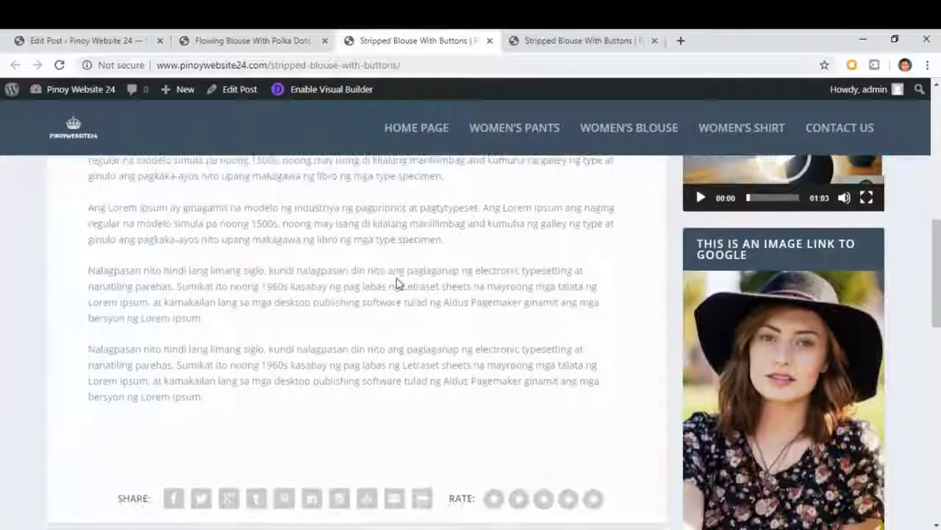
pyautogui.scroll(8, 397, 280)
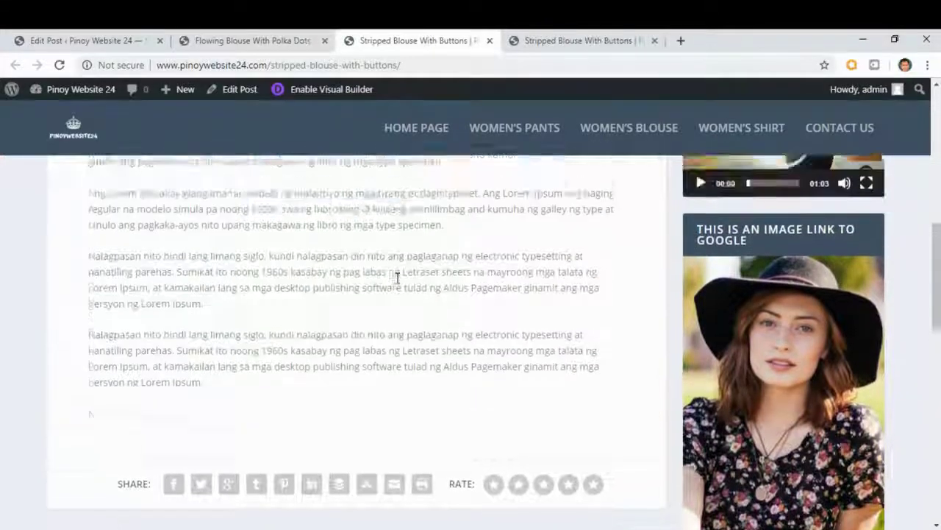
pyautogui.scroll(2, 396, 282)
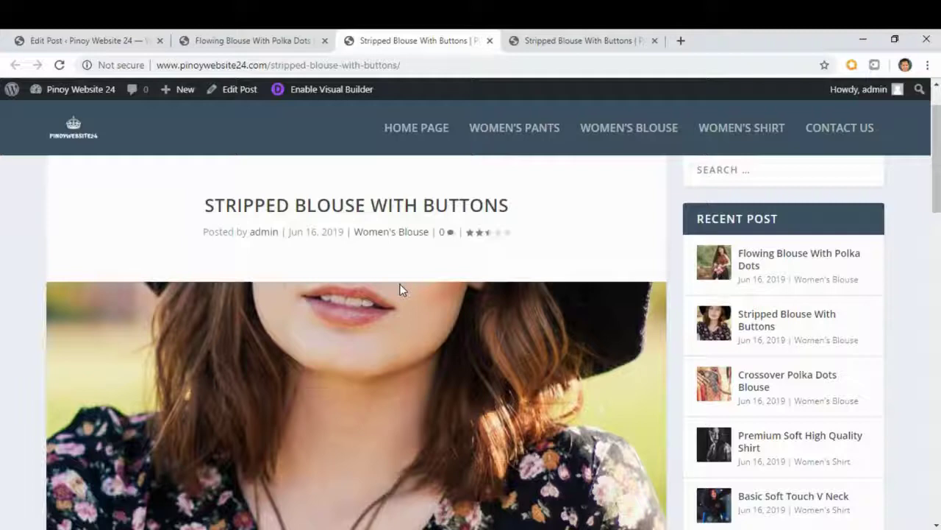
# Return to the post editor and place the cursor after the link at the end of the second paragraph.
pyautogui.hotkey('ctrl', '1')
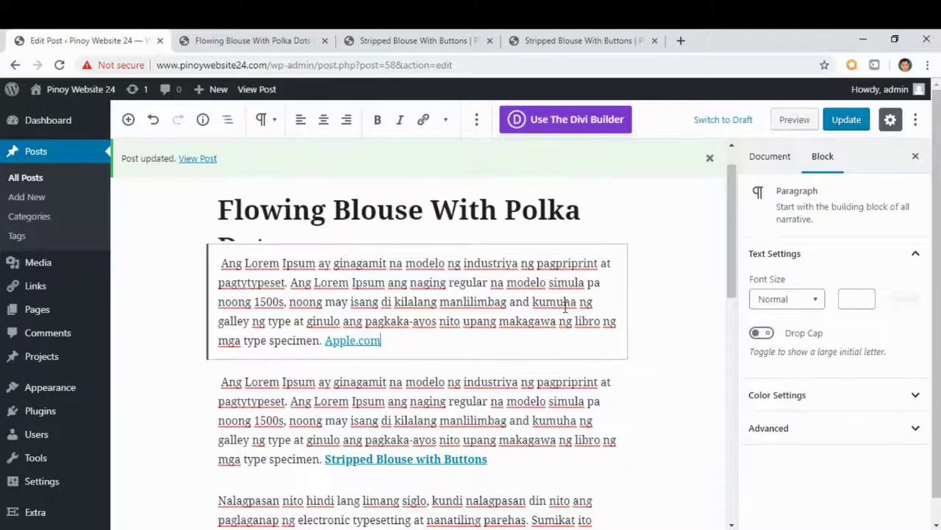
pyautogui.scroll(-1, 565, 307)
pyautogui.click(532, 387)
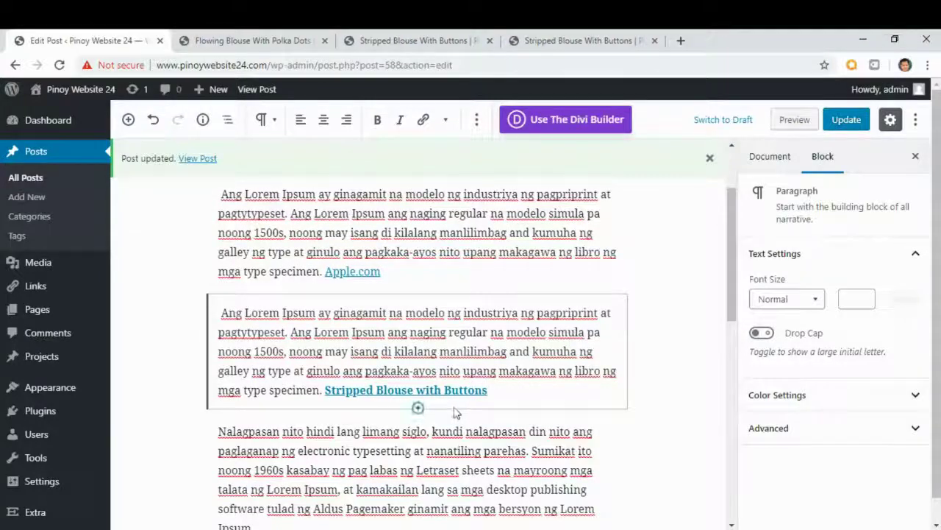